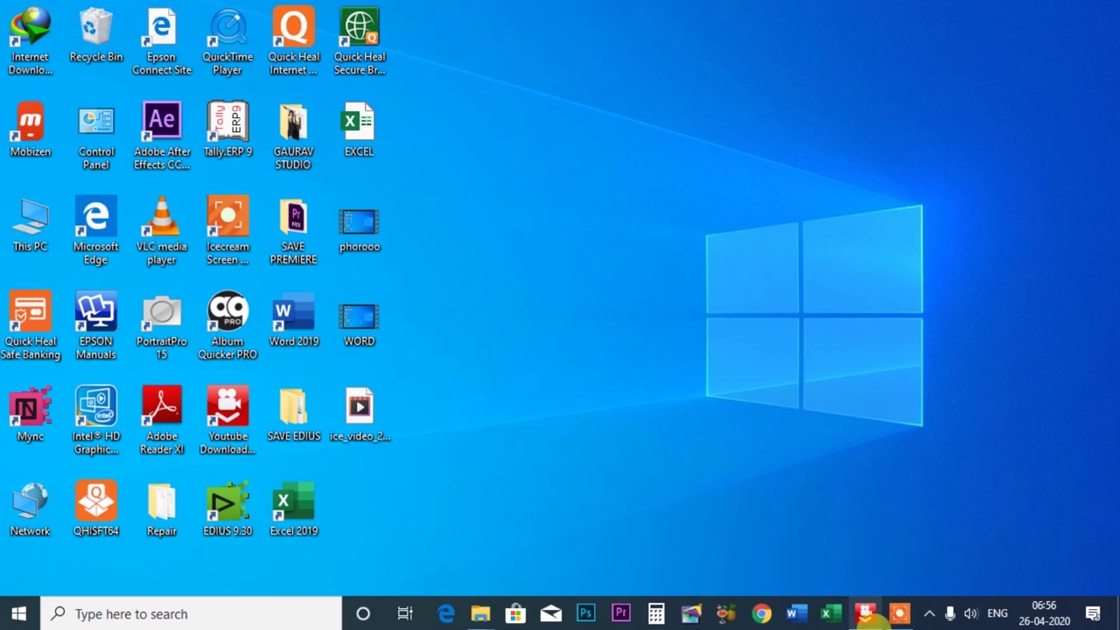
Open the EXCEL marks workbook from the desktop and zoom the sheet to 170%.
double_click(361, 147)
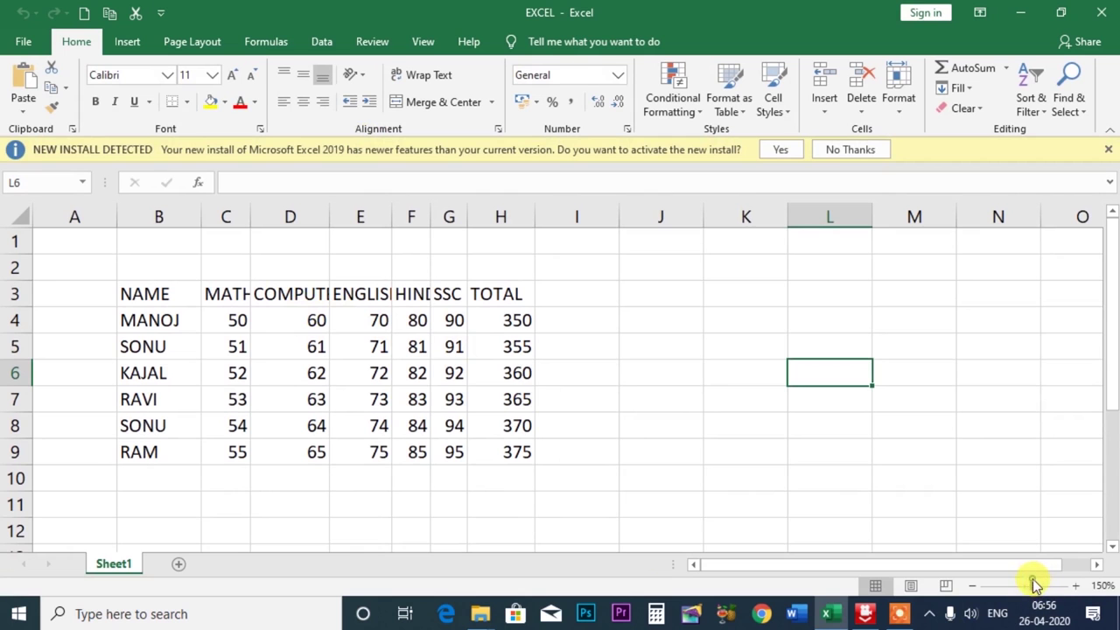
click(1075, 586)
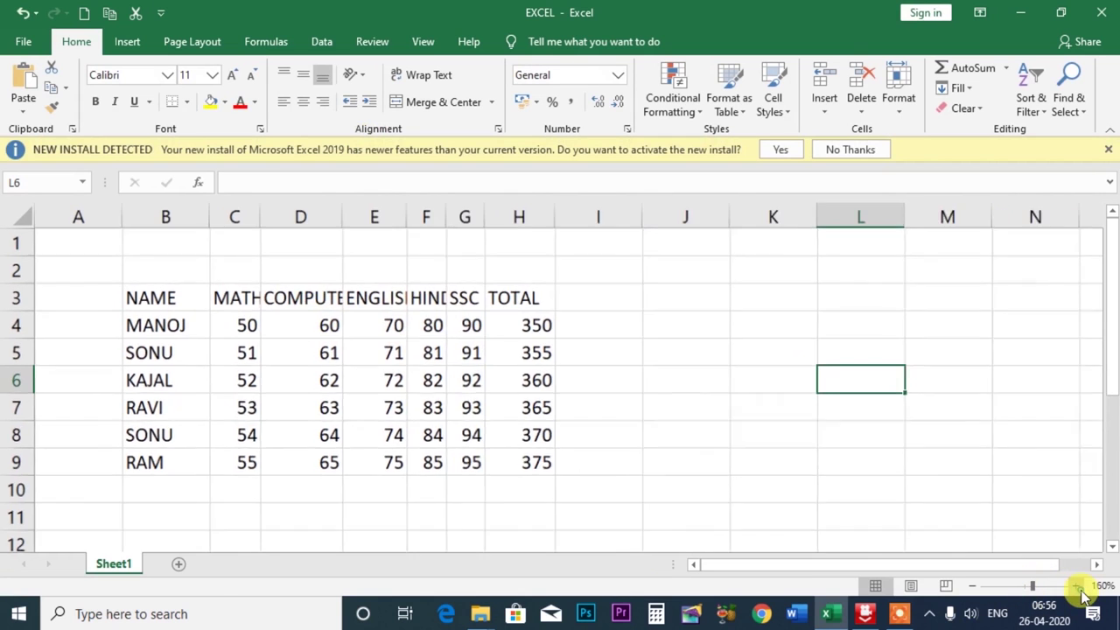
click(1075, 585)
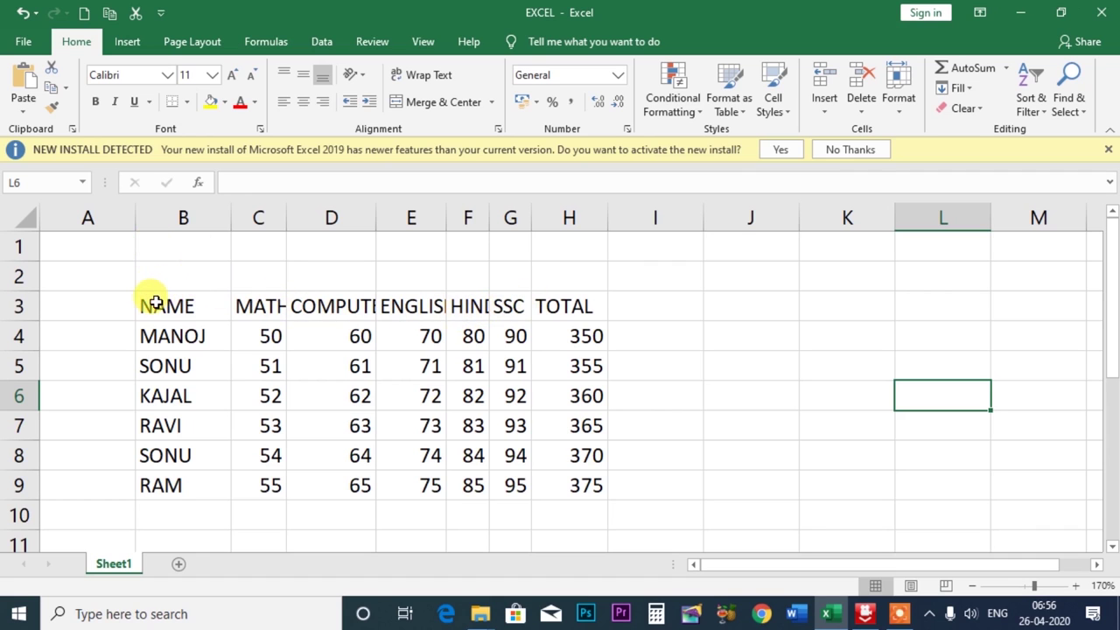
Wrap the header row B3:H3 and widen columns C, D and E for MATH, COMPUTER, ENGLISH.
drag(153, 304, 565, 302)
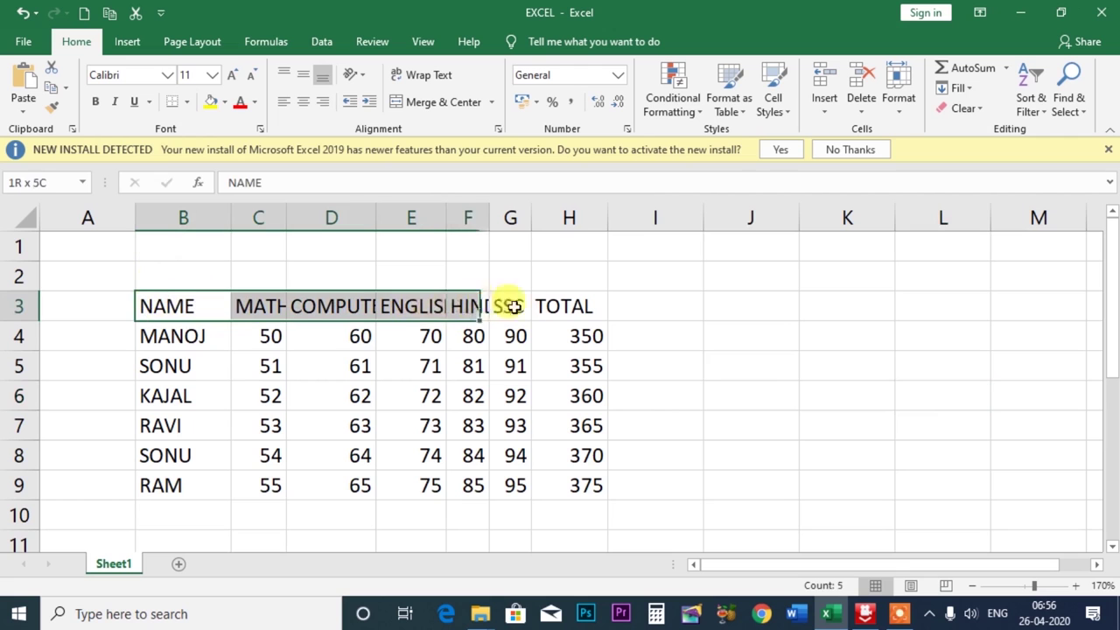
click(434, 76)
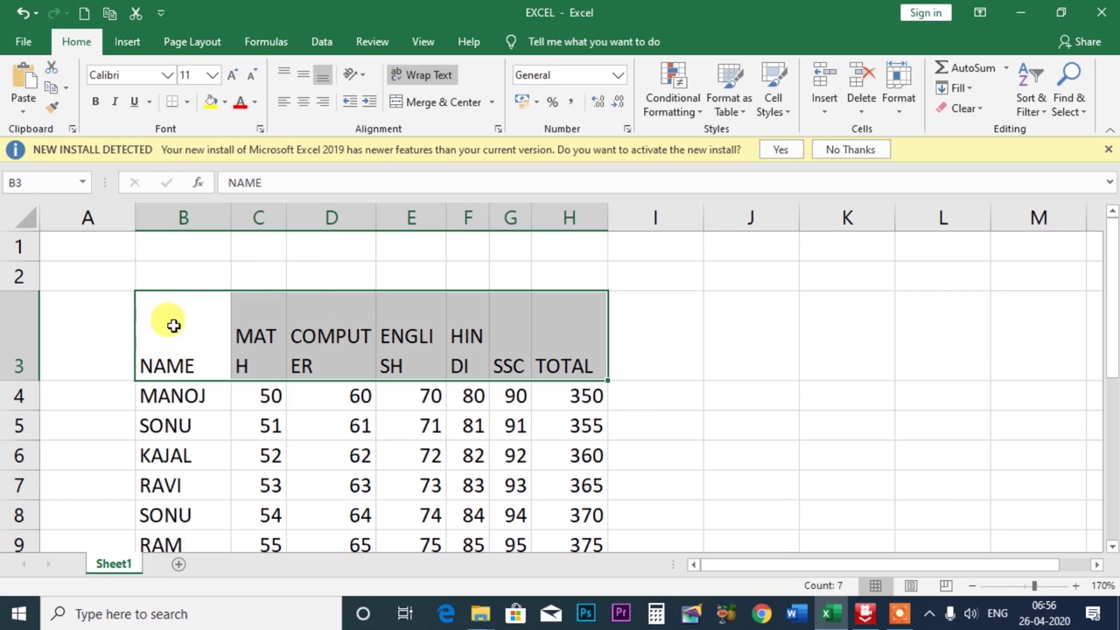
drag(286, 212, 298, 211)
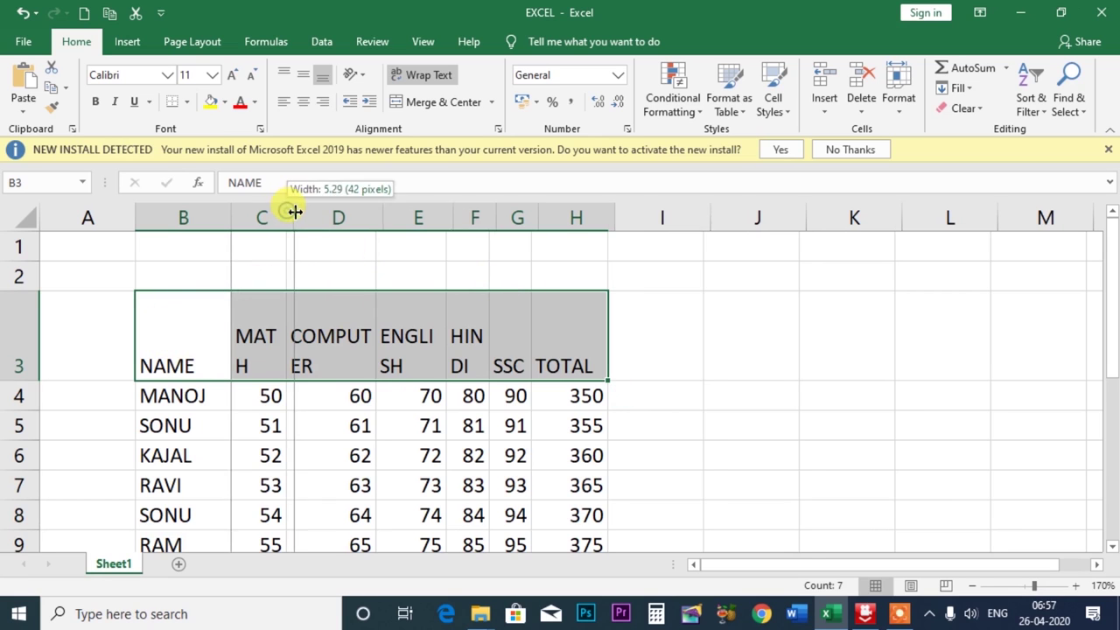
drag(388, 214, 404, 219)
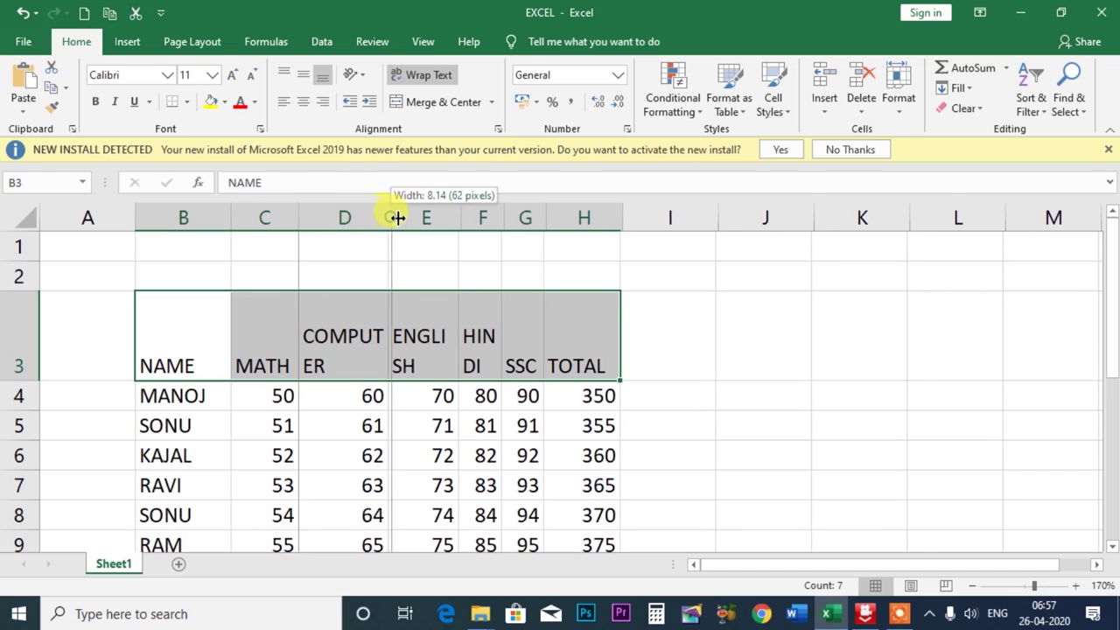
drag(473, 219, 612, 222)
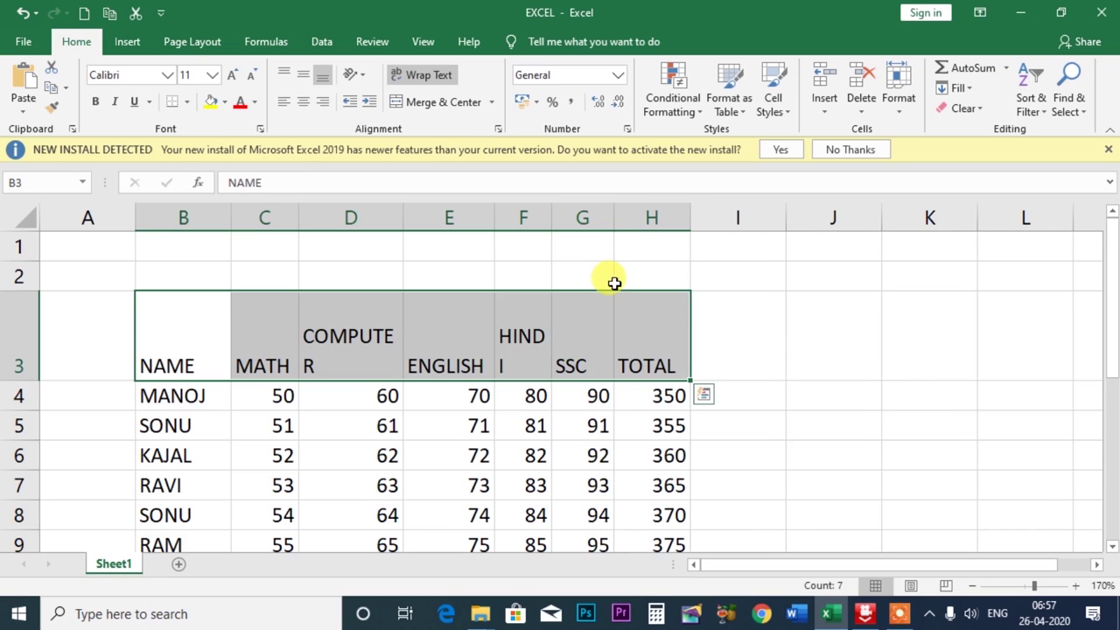
Widen columns D and F, shrink the header row height, and close the workbook.
drag(403, 217, 421, 223)
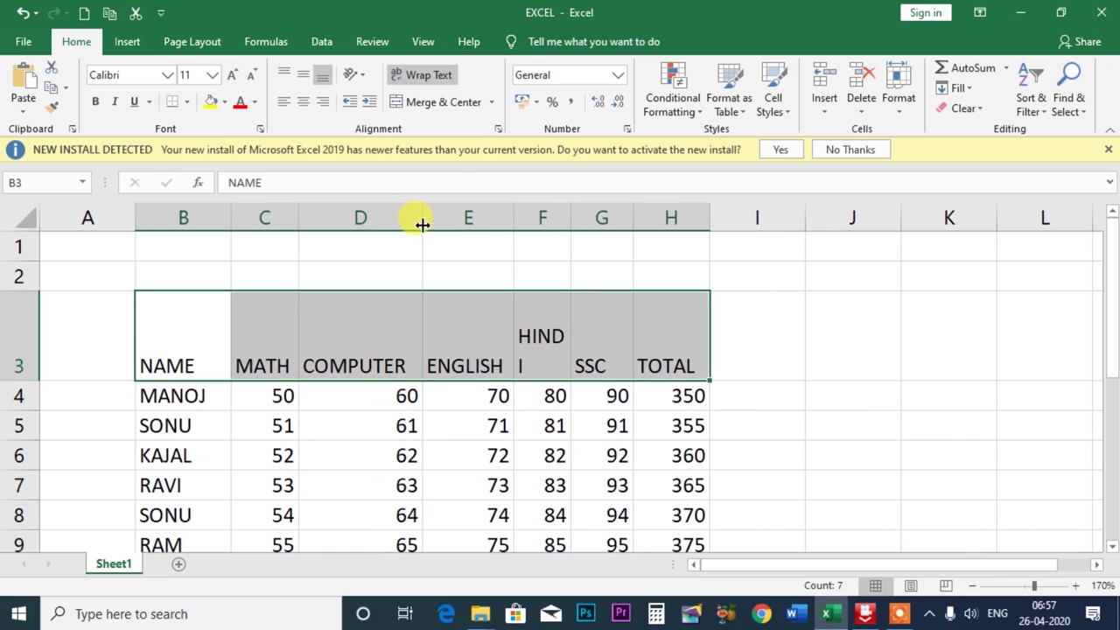
drag(570, 225, 583, 225)
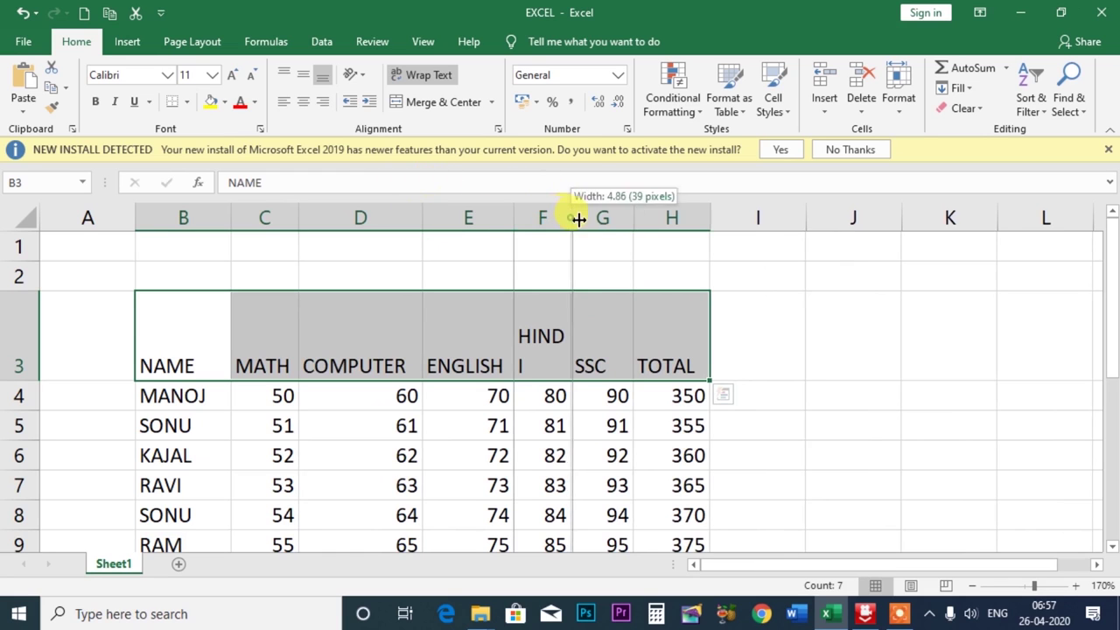
mouse_move(19, 290)
mouse_down()
mouse_move(20, 334)
mouse_move(19, 289)
mouse_up()
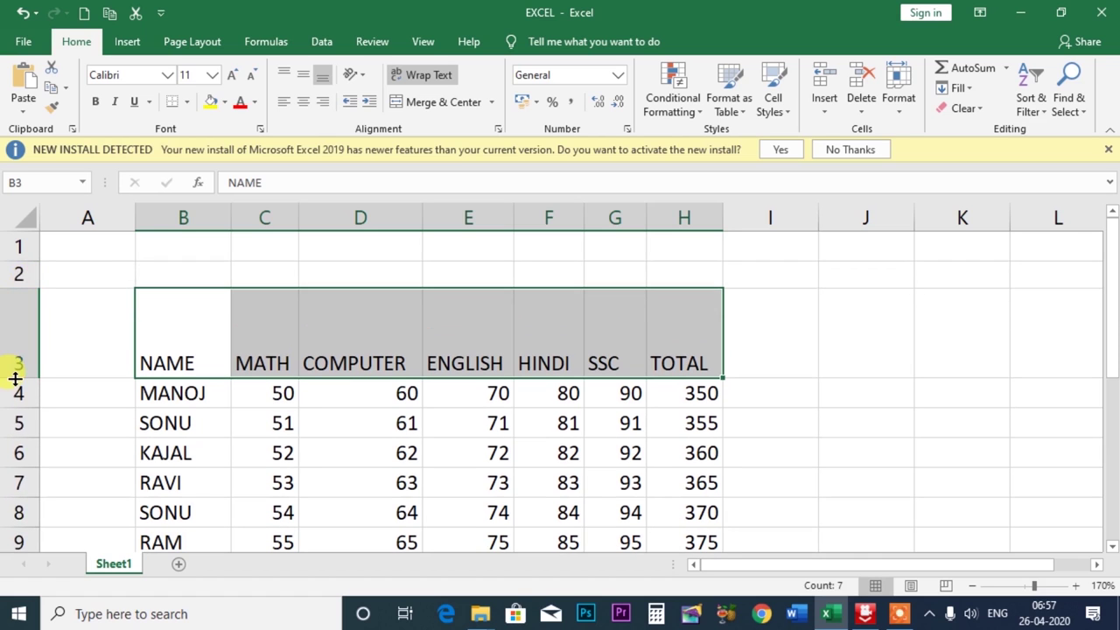
drag(18, 378, 20, 329)
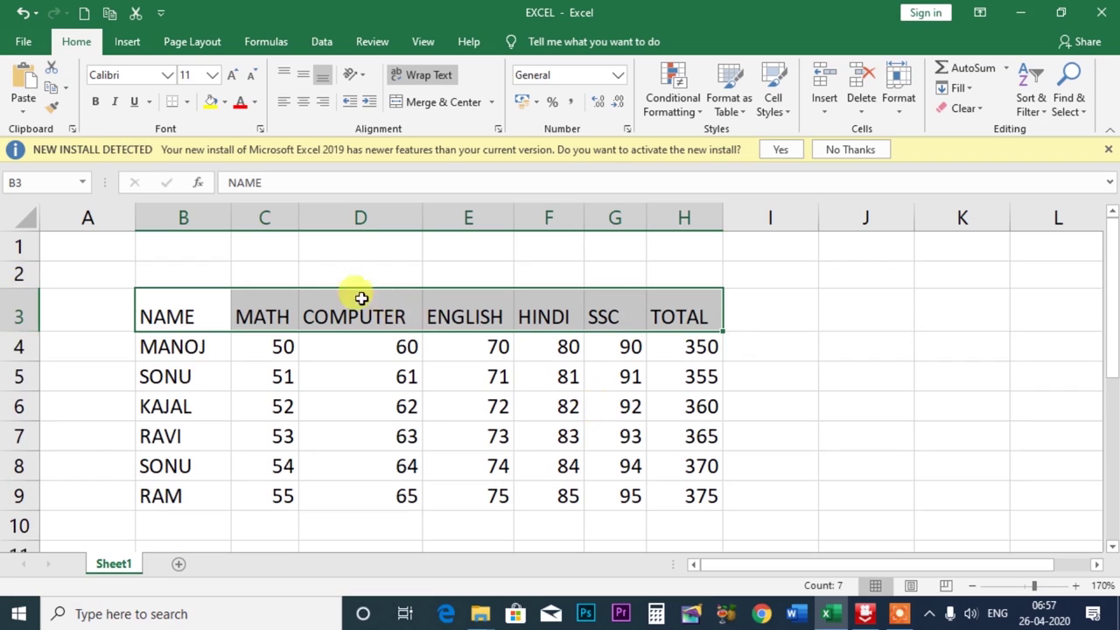
click(1100, 12)
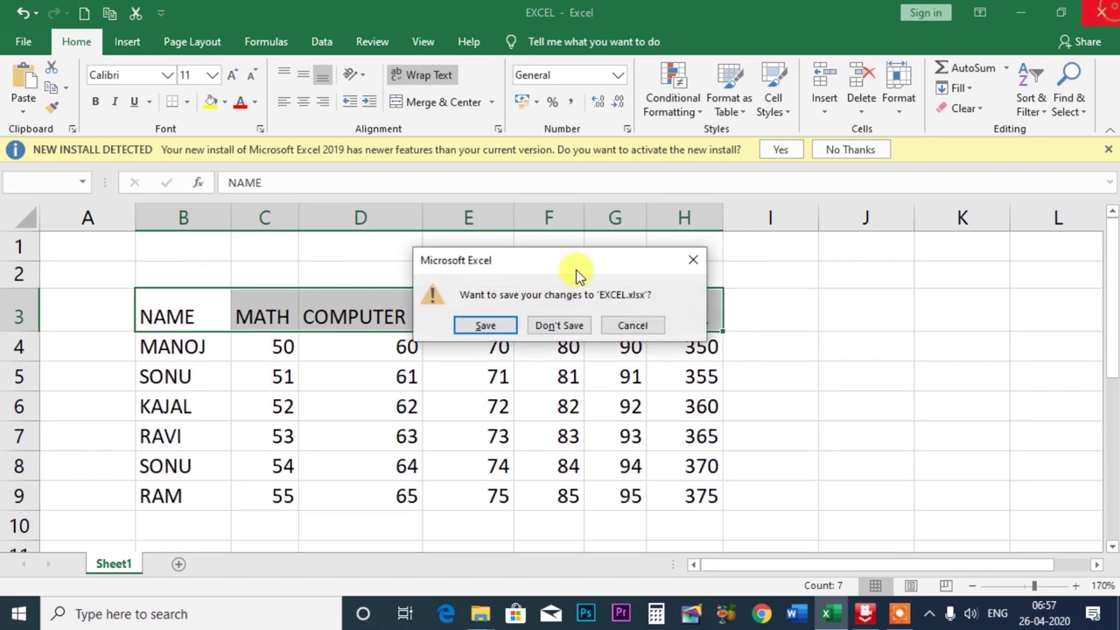
Discard changes, reopen EXCEL, apply Shrink to fit to B3:H3, then undo it.
click(555, 323)
double_click(359, 126)
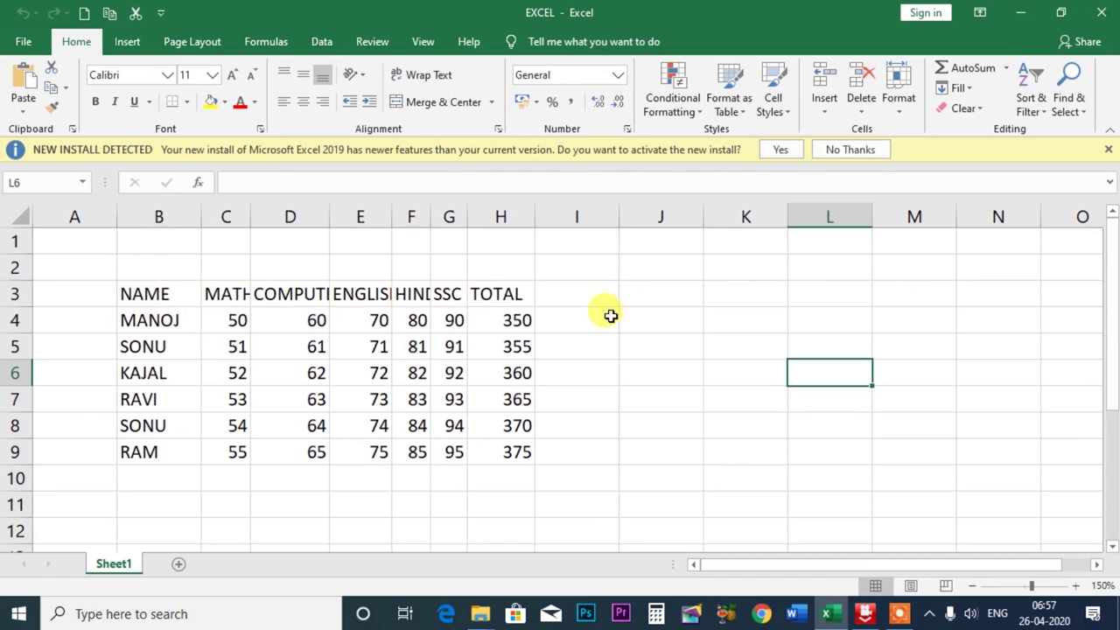
drag(122, 292, 512, 293)
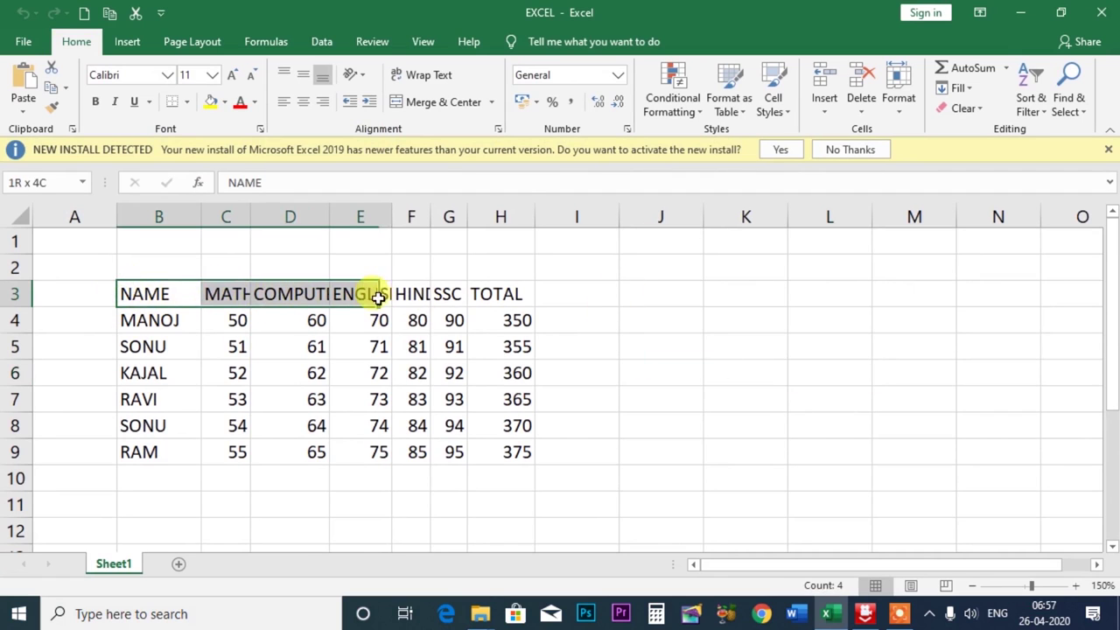
click(498, 130)
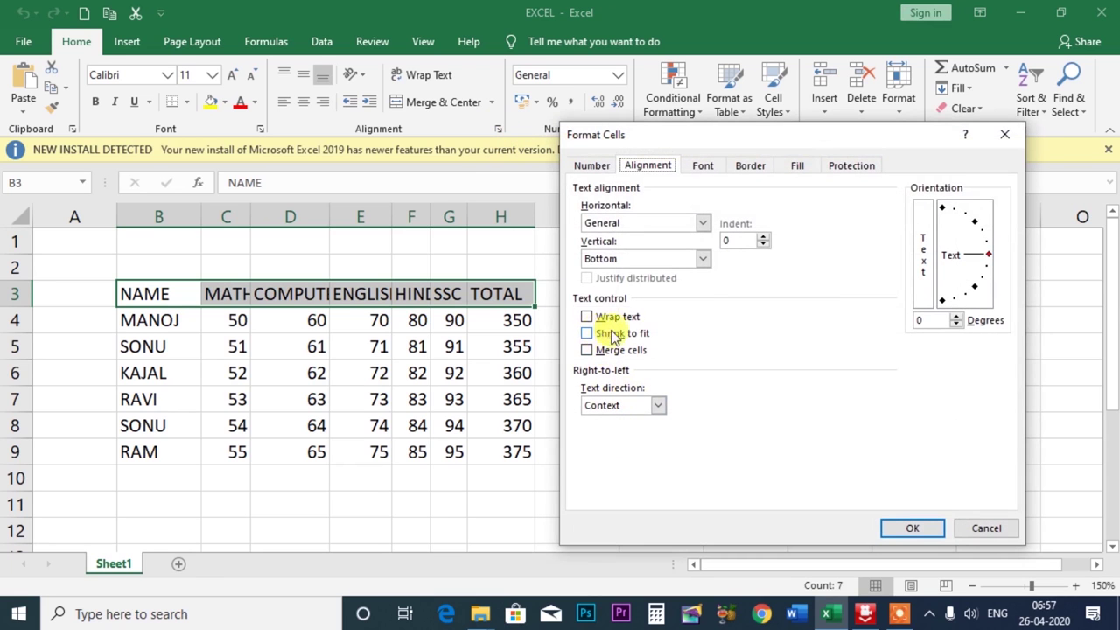
click(587, 336)
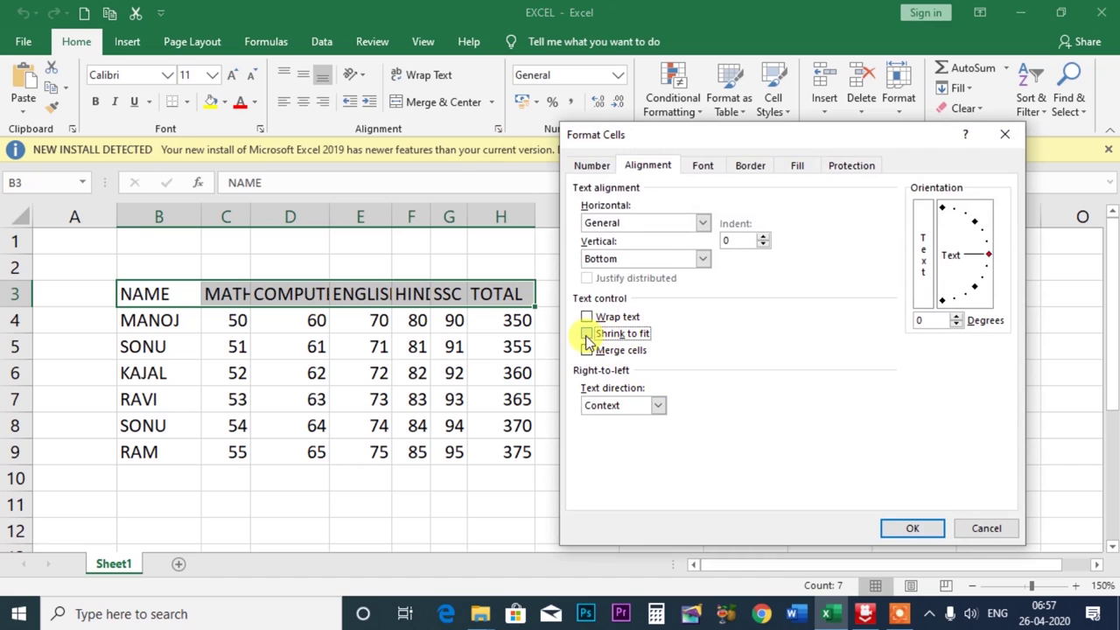
click(910, 531)
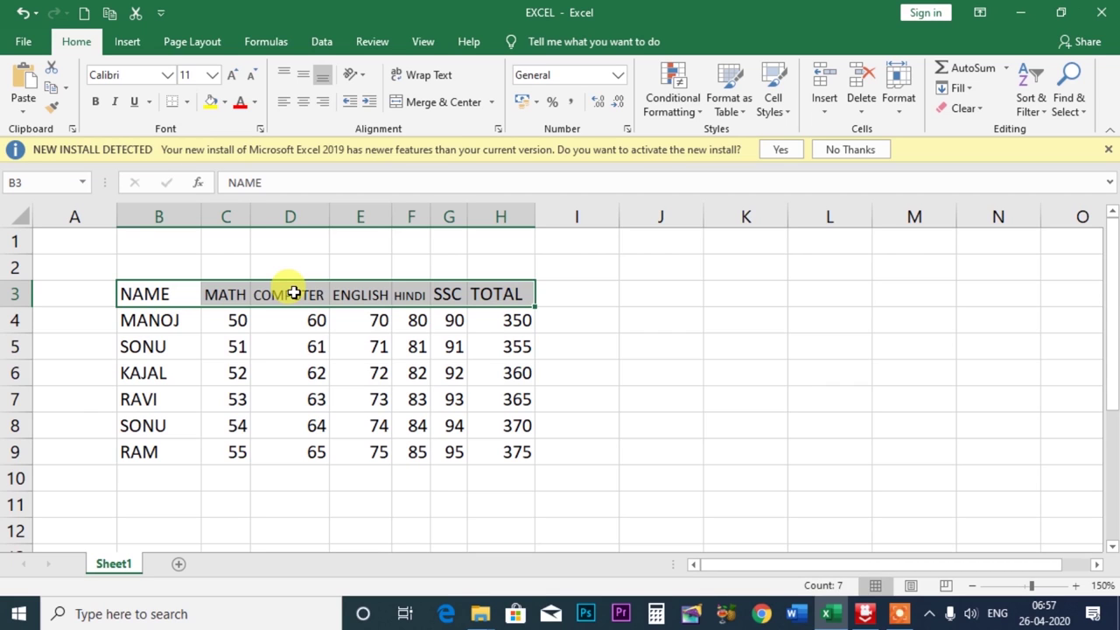
key(ctrl+z)
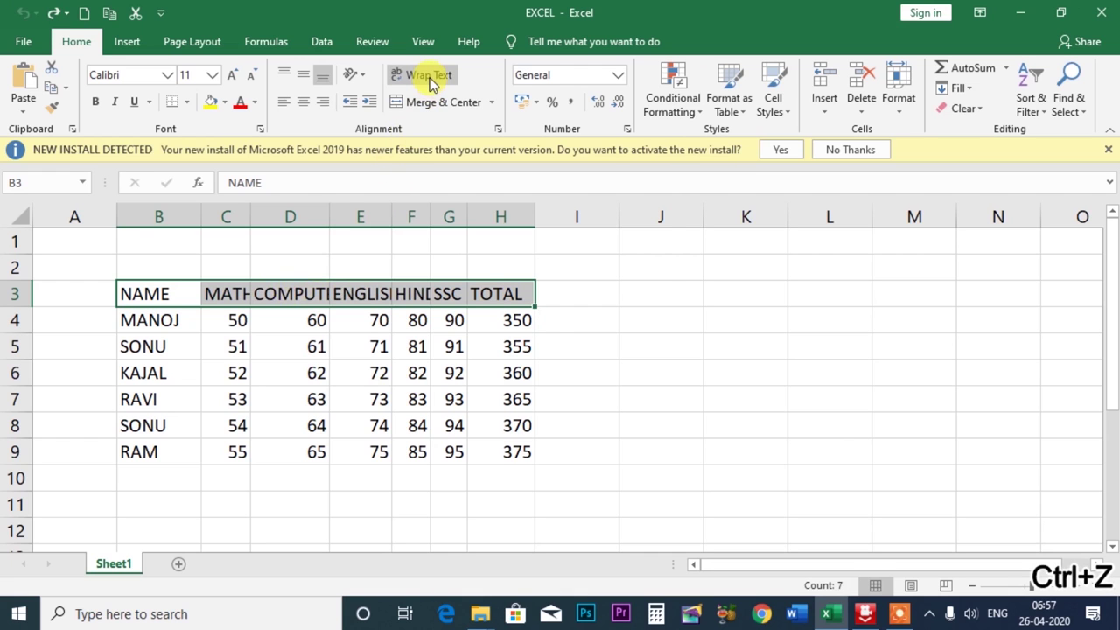
Apply Wrap text to the header row via Format Cells, then undo it.
click(498, 130)
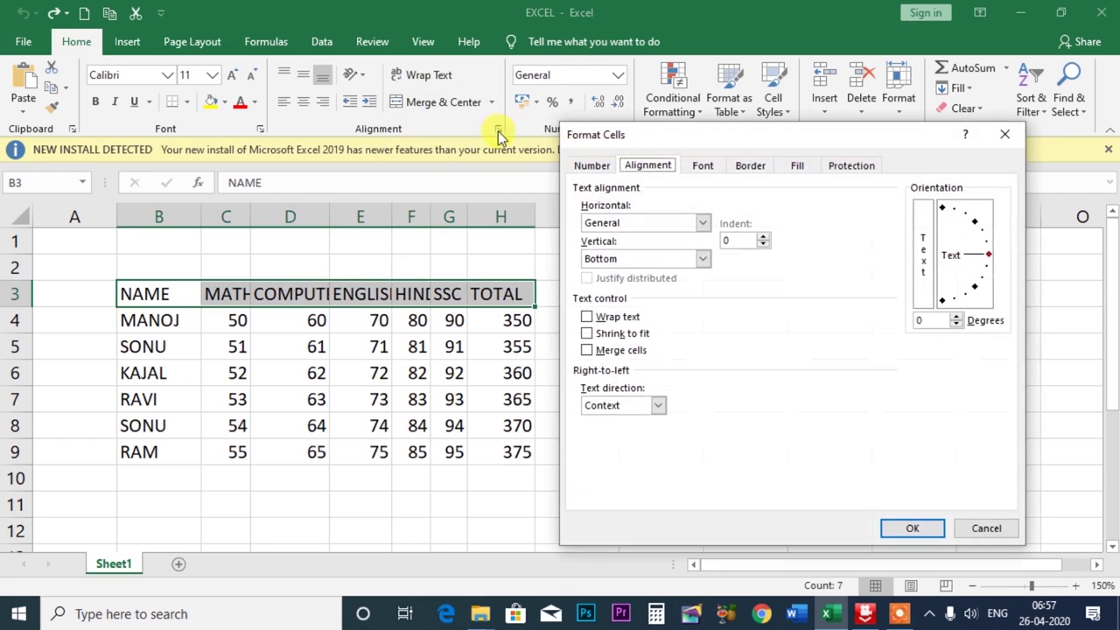
click(587, 317)
click(928, 529)
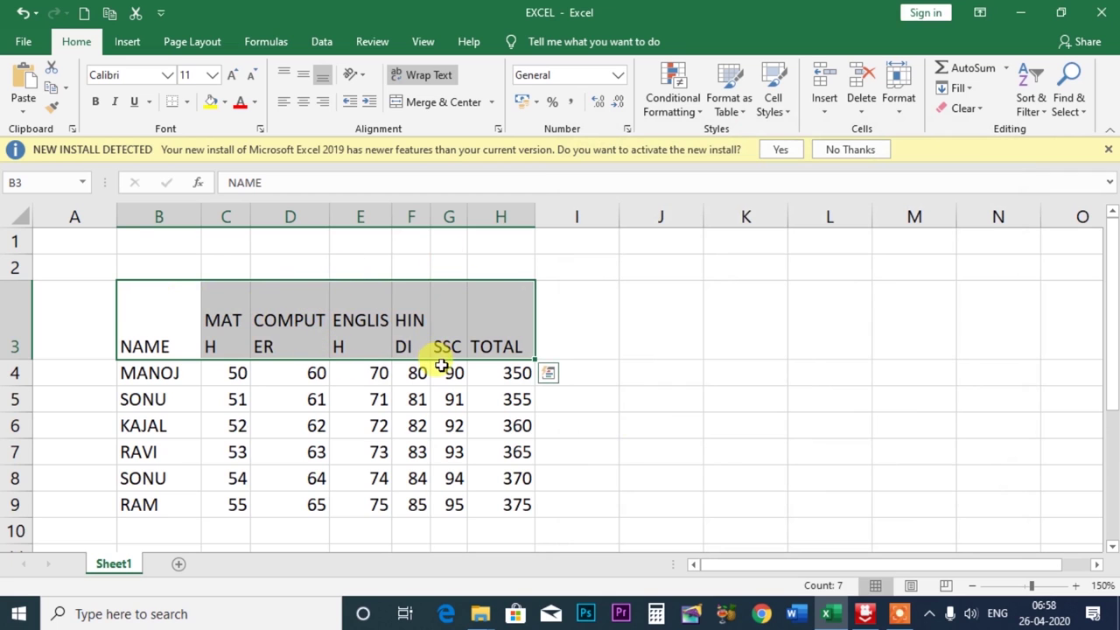
key(ctrl+z)
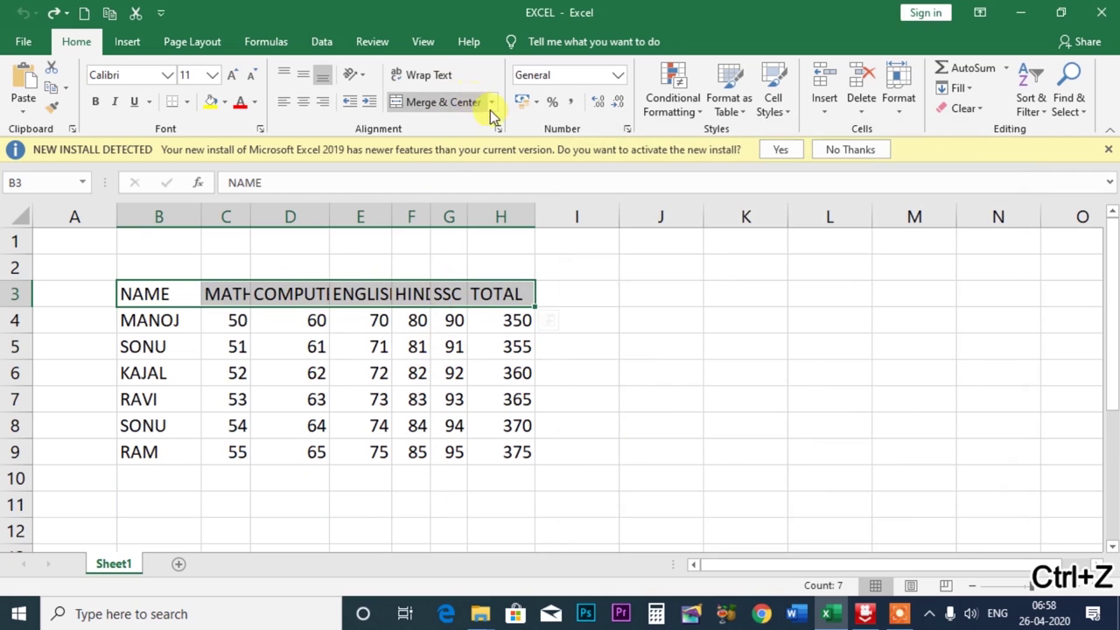
Turn on Shrink to fit for the header row in Format Cells Alignment.
click(498, 129)
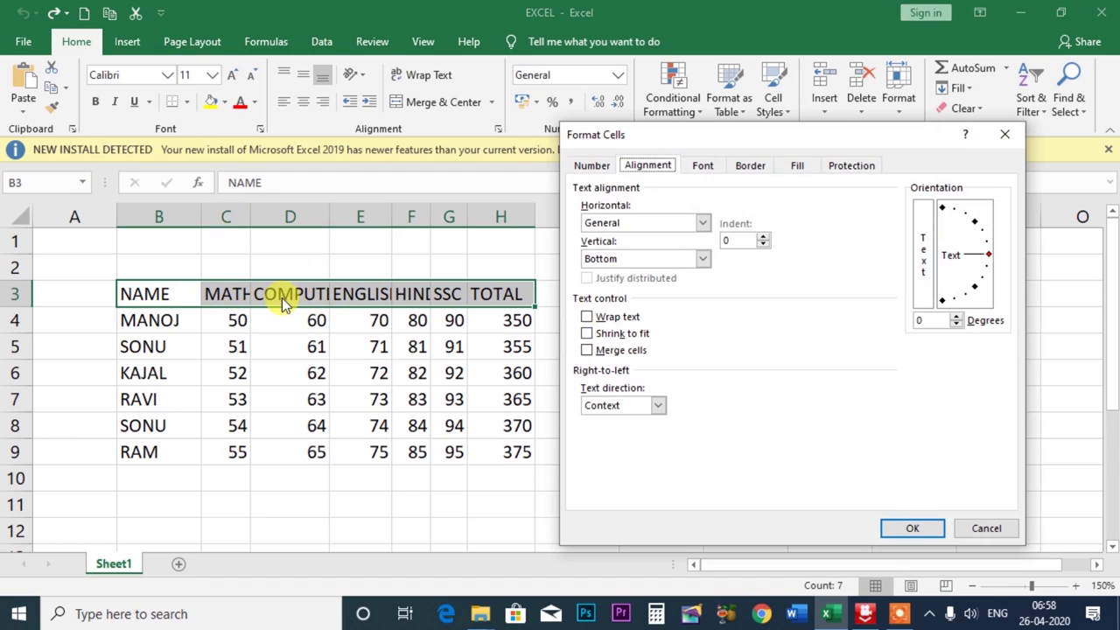
click(586, 333)
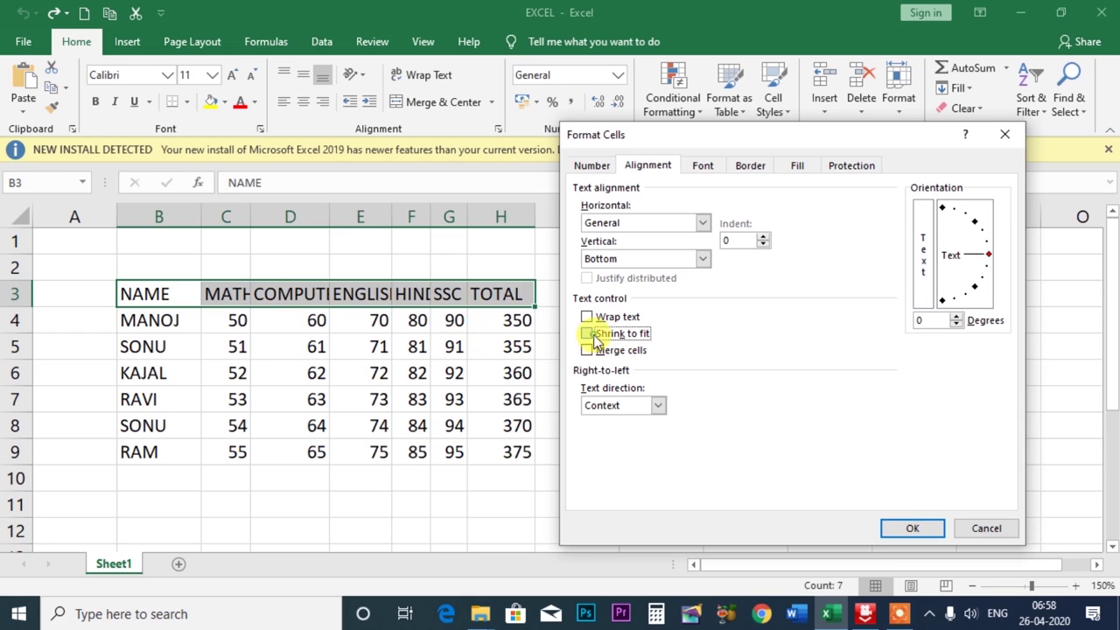
click(915, 529)
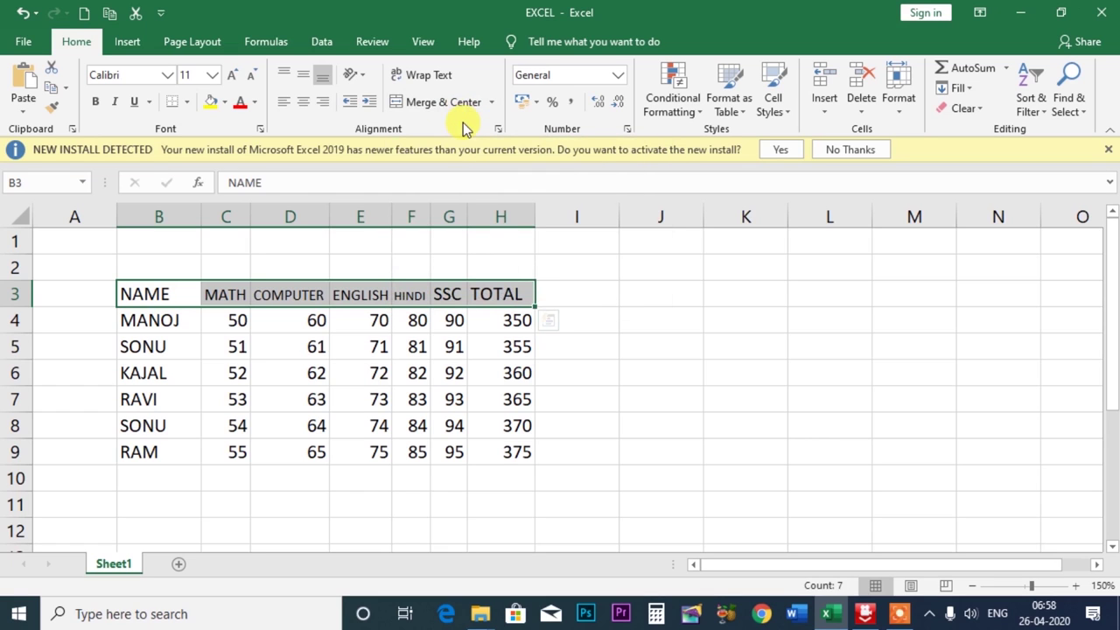
Undo shrink-to-fit and widen columns C and D so MATH and COMPUTER show fully.
key(ctrl+z)
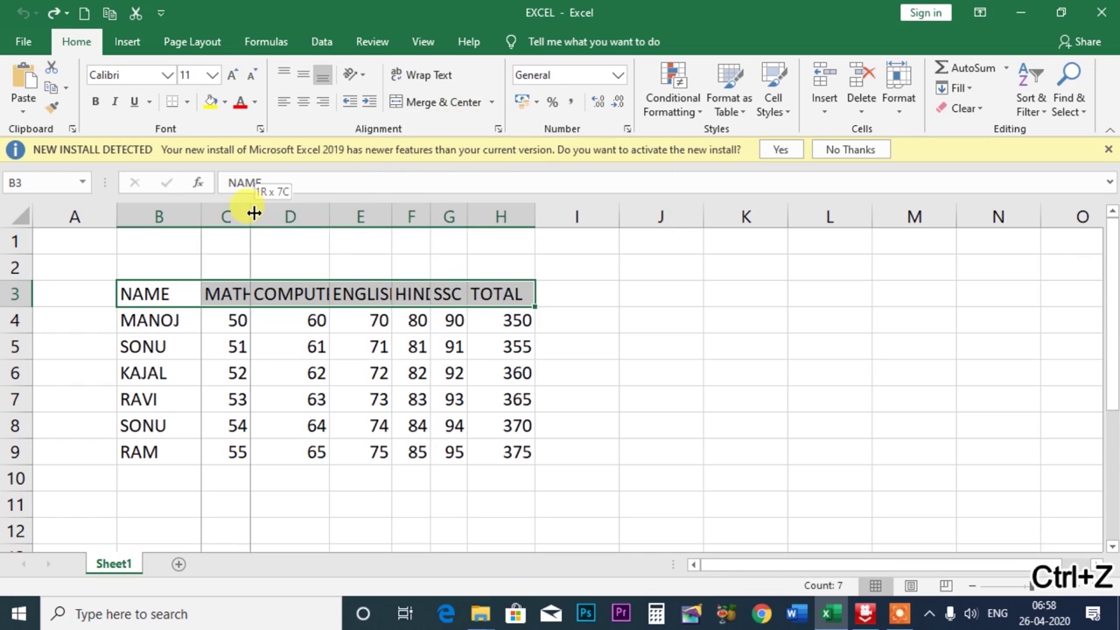
drag(254, 214, 263, 213)
drag(342, 215, 508, 221)
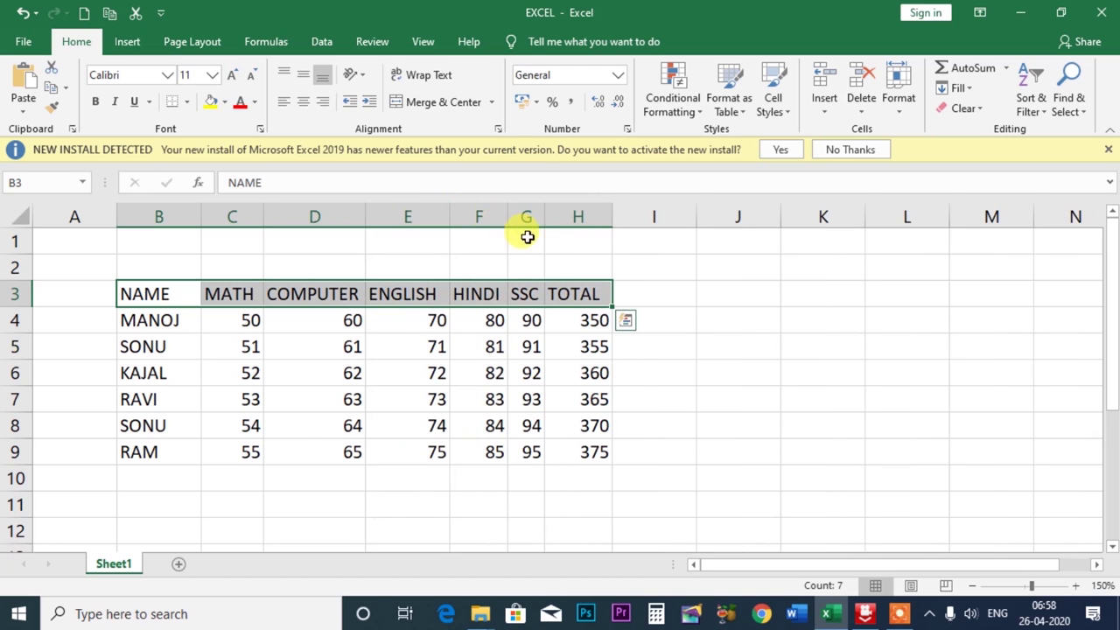
Enter 'GAURAV COMPUTER GYAN' in D2 and select row 2 across the table.
click(287, 258)
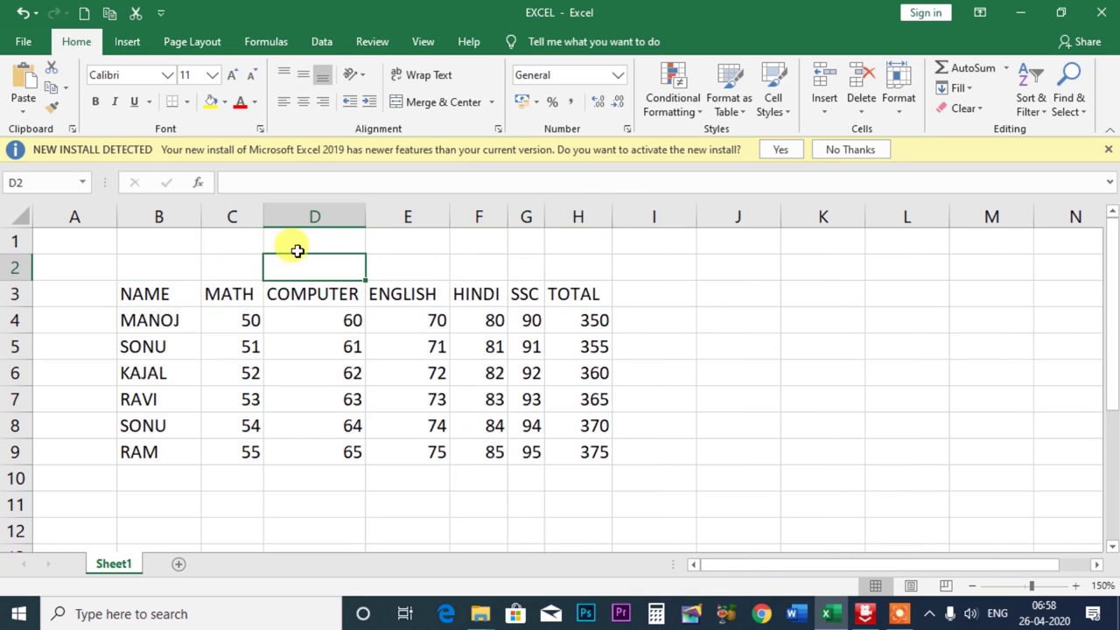
text(GAURAV COMPUTER GYAN)
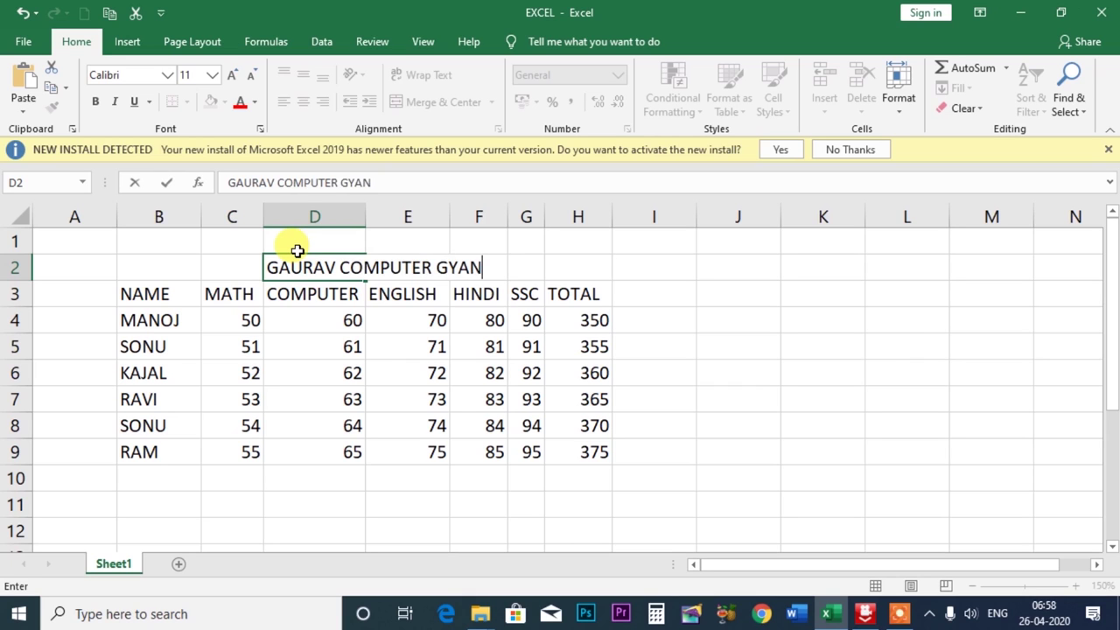
click(710, 297)
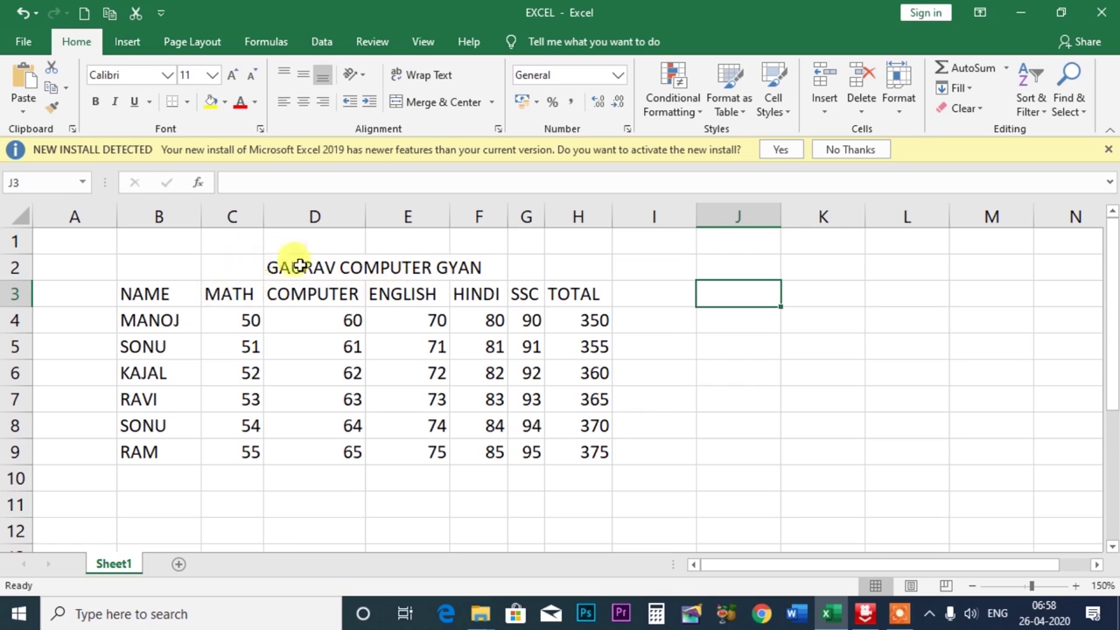
drag(112, 263, 607, 264)
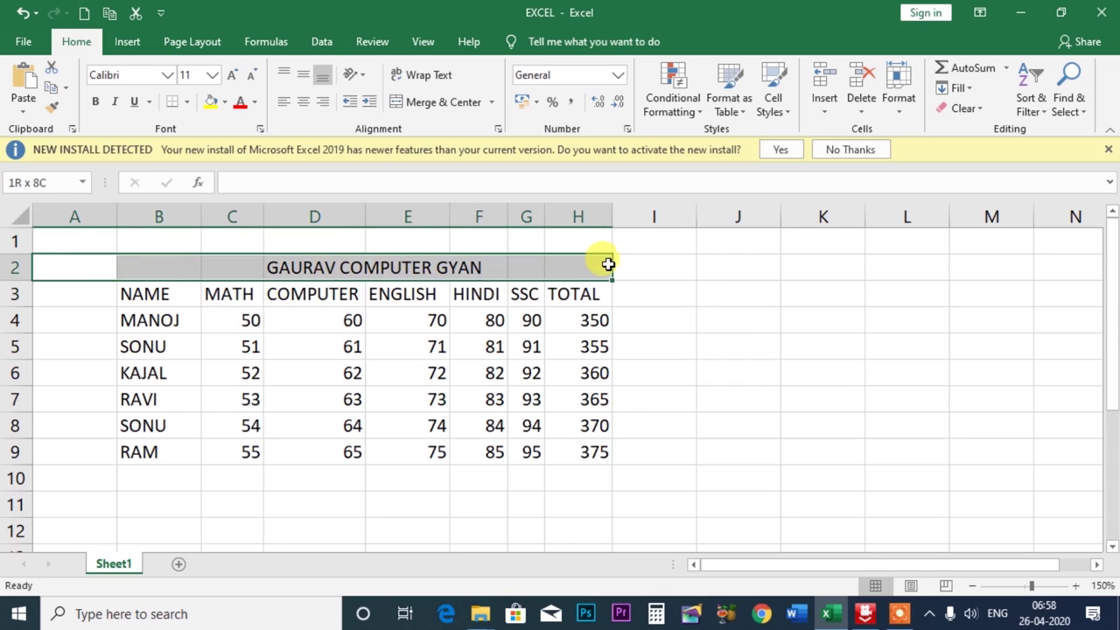
Merge and centre A2:H2 so the title spans the table.
click(493, 103)
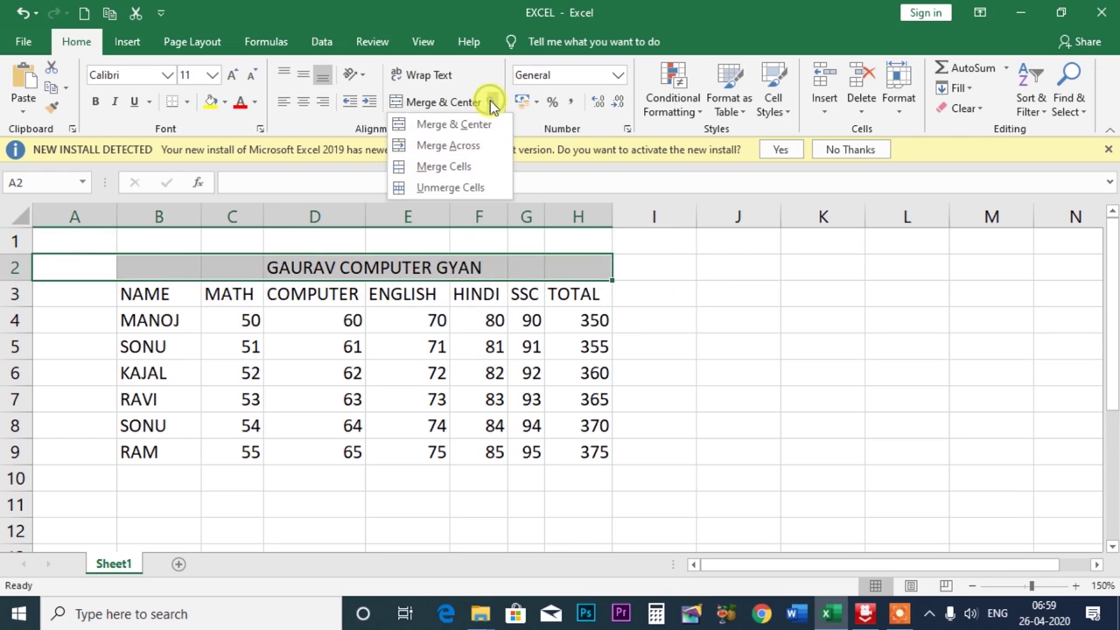
click(454, 127)
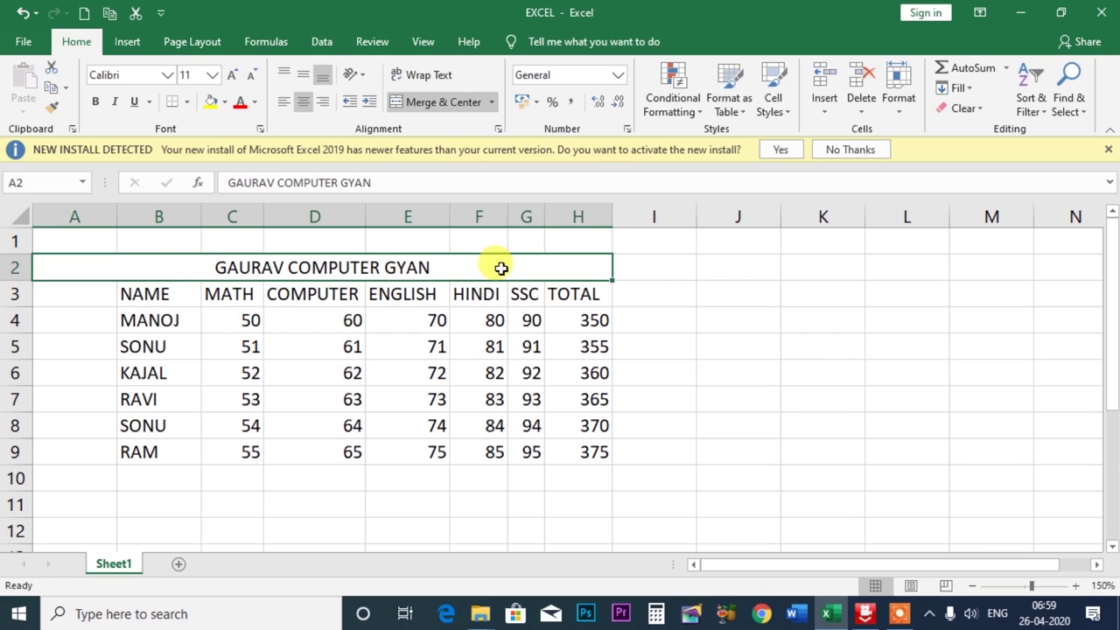
key(ctrl+z)
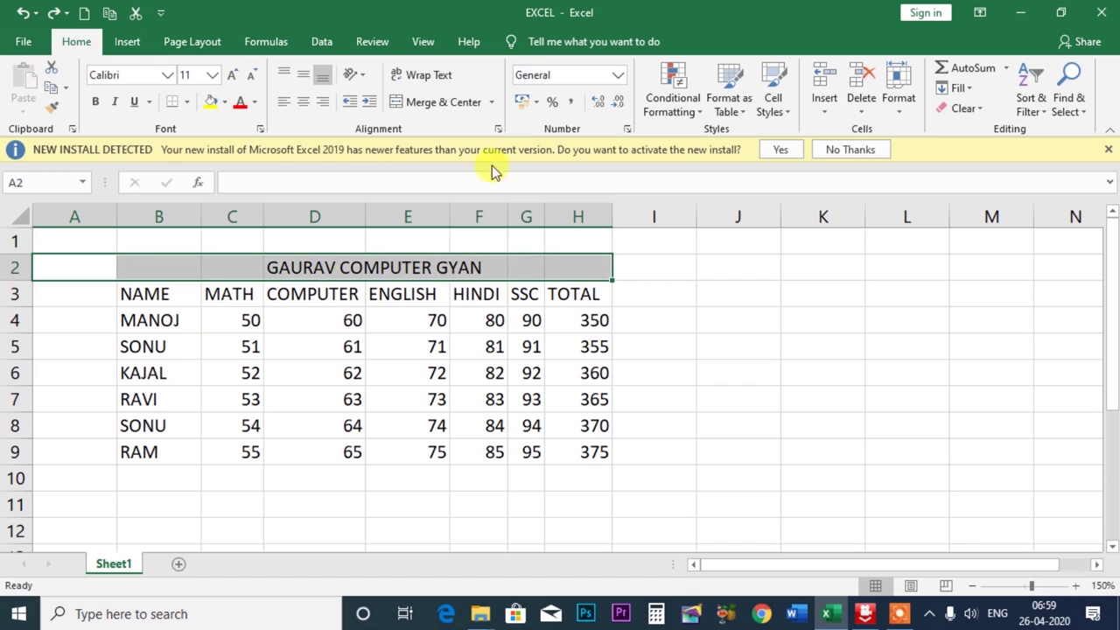
click(442, 103)
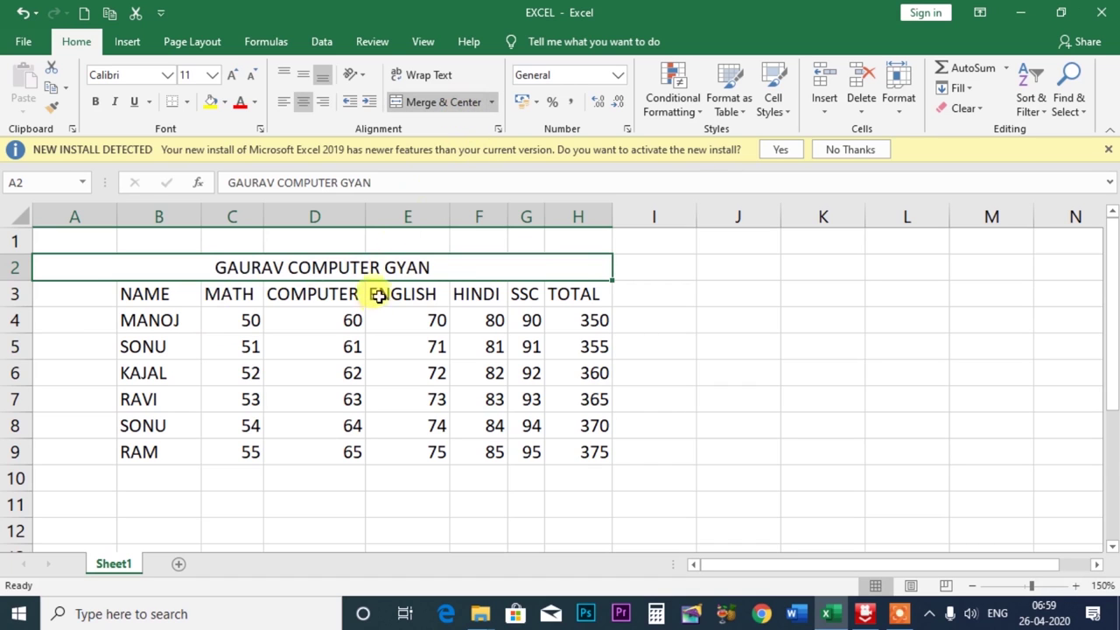
Make the title text font size 16 and colour it red.
click(376, 182)
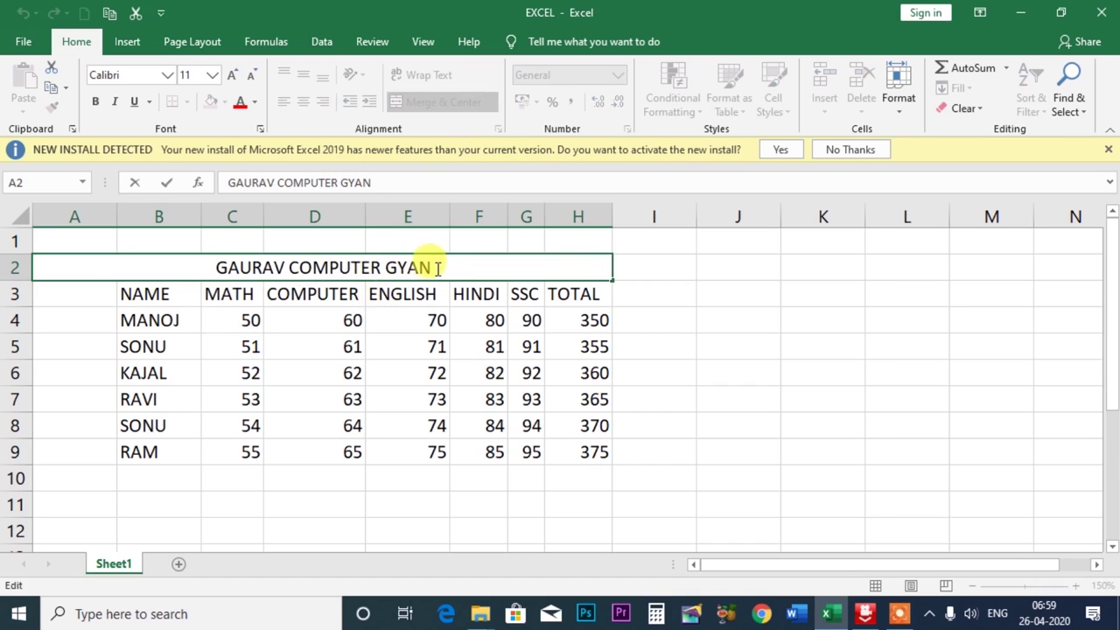
drag(435, 267, 213, 267)
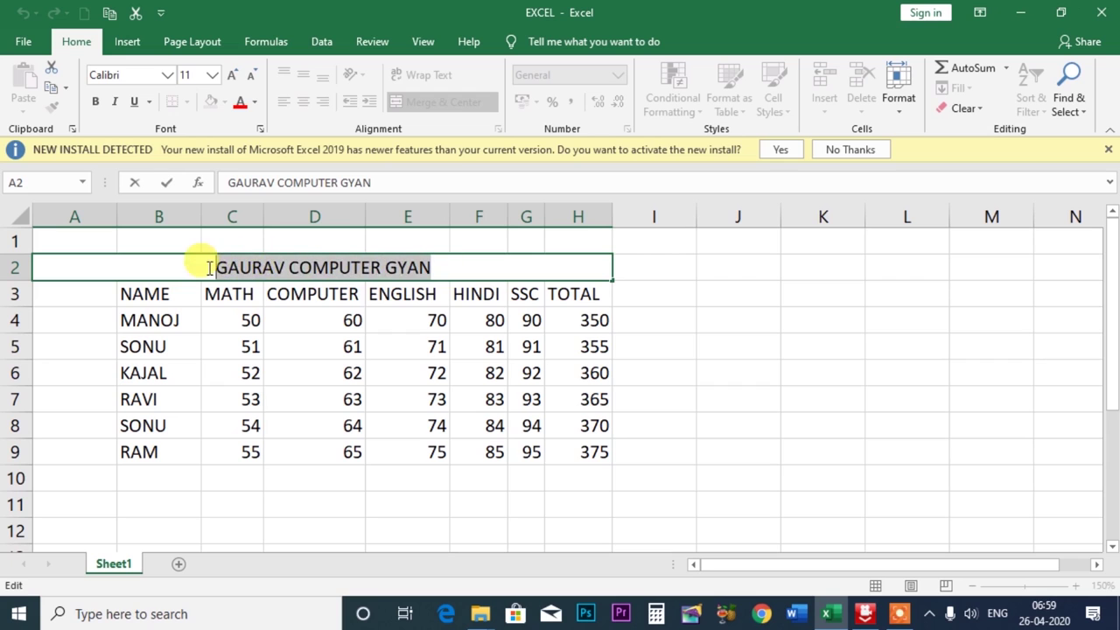
click(235, 75)
click(233, 77)
click(233, 77)
click(234, 77)
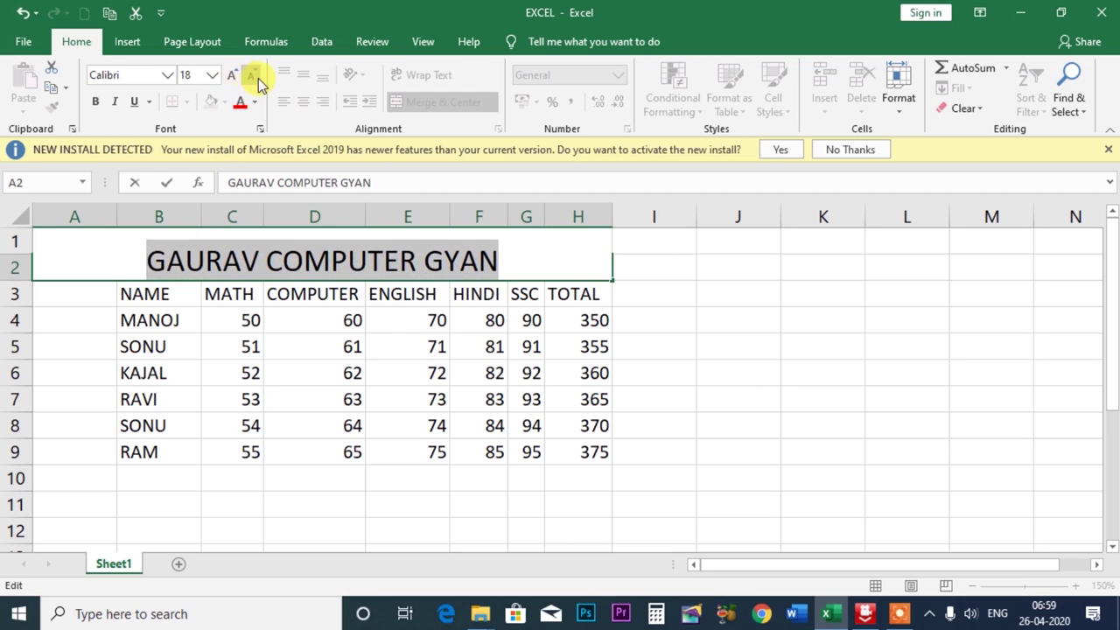
click(251, 77)
click(238, 101)
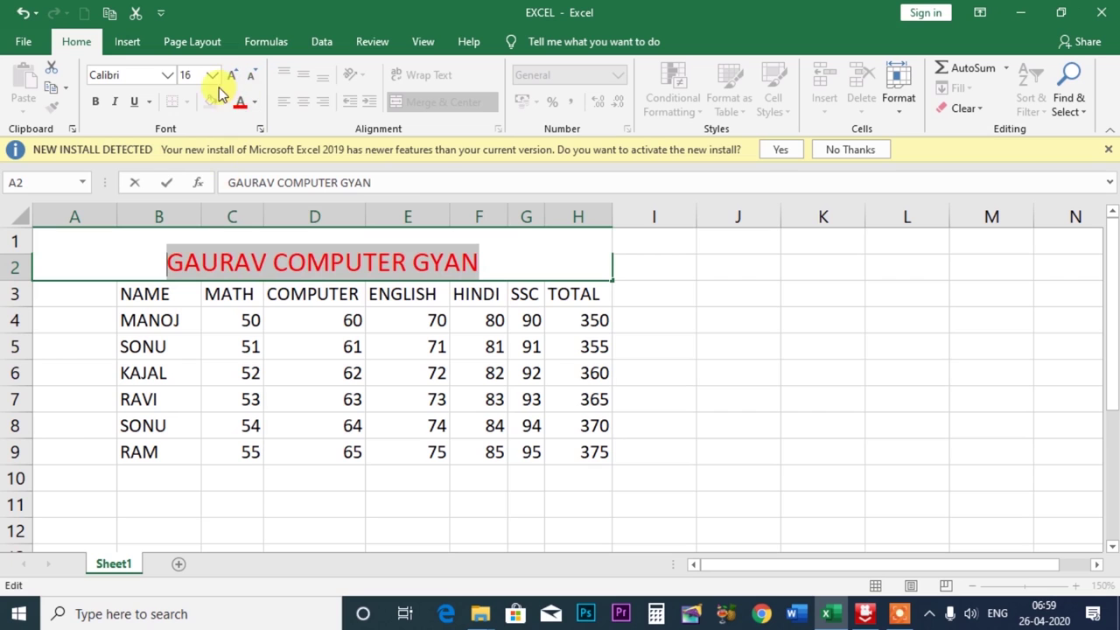
click(564, 267)
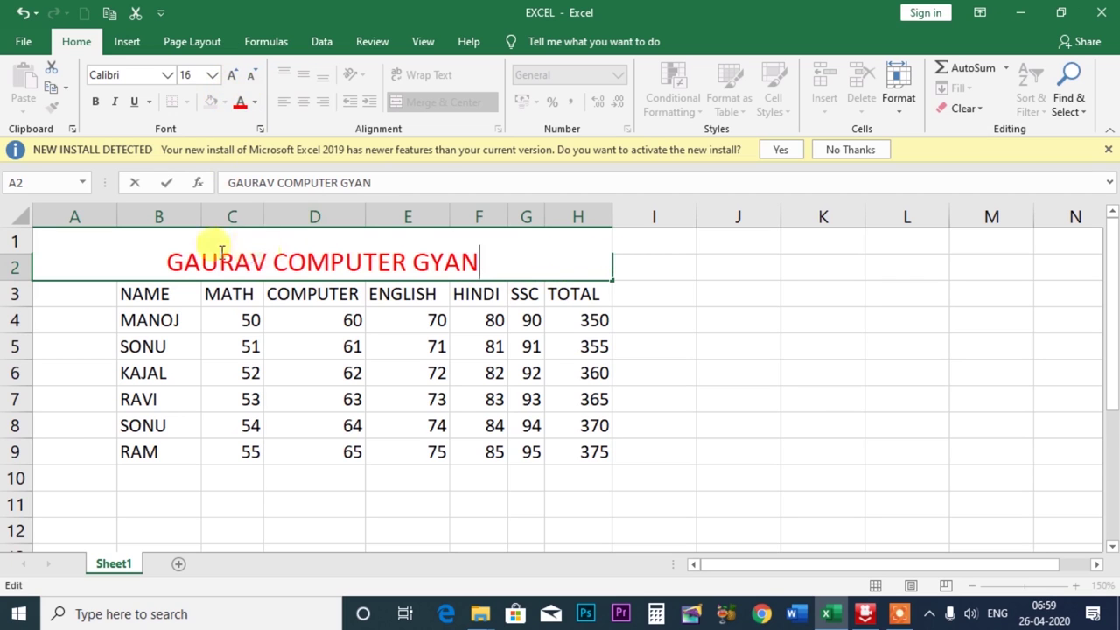
Finish editing the title, then unmerge and re-merge the centred row 2 title.
drag(149, 251, 405, 269)
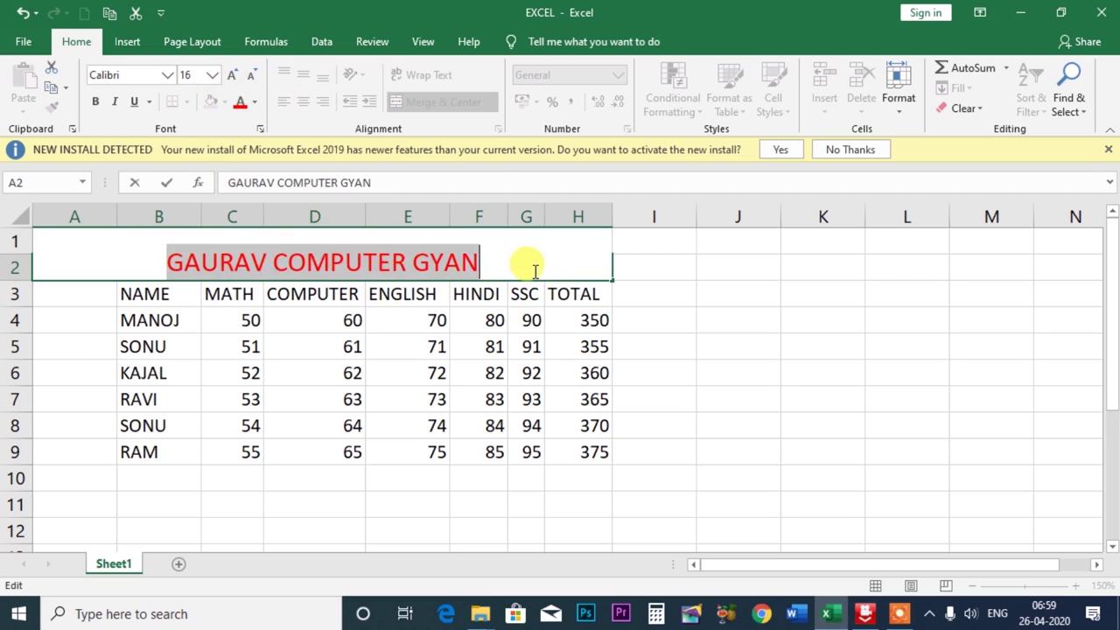
click(748, 293)
click(422, 273)
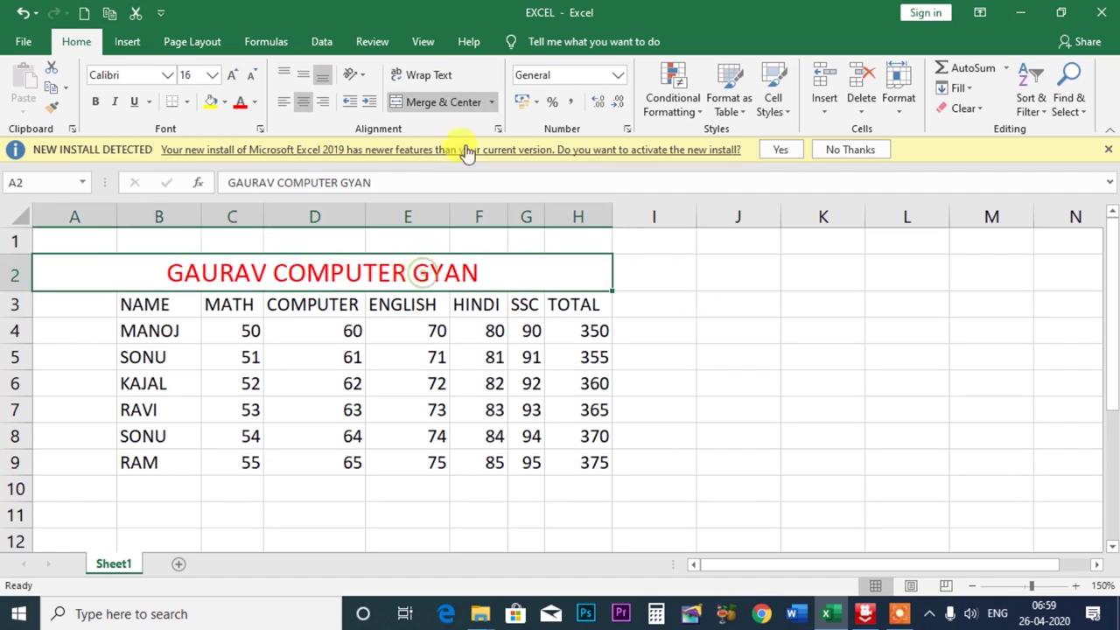
click(469, 105)
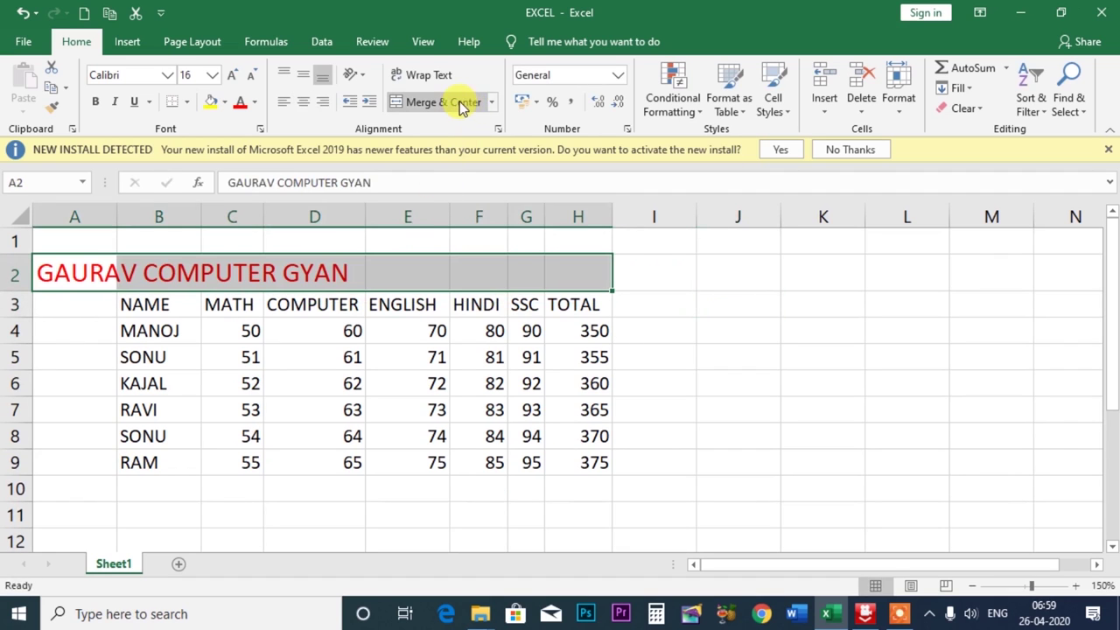
click(461, 105)
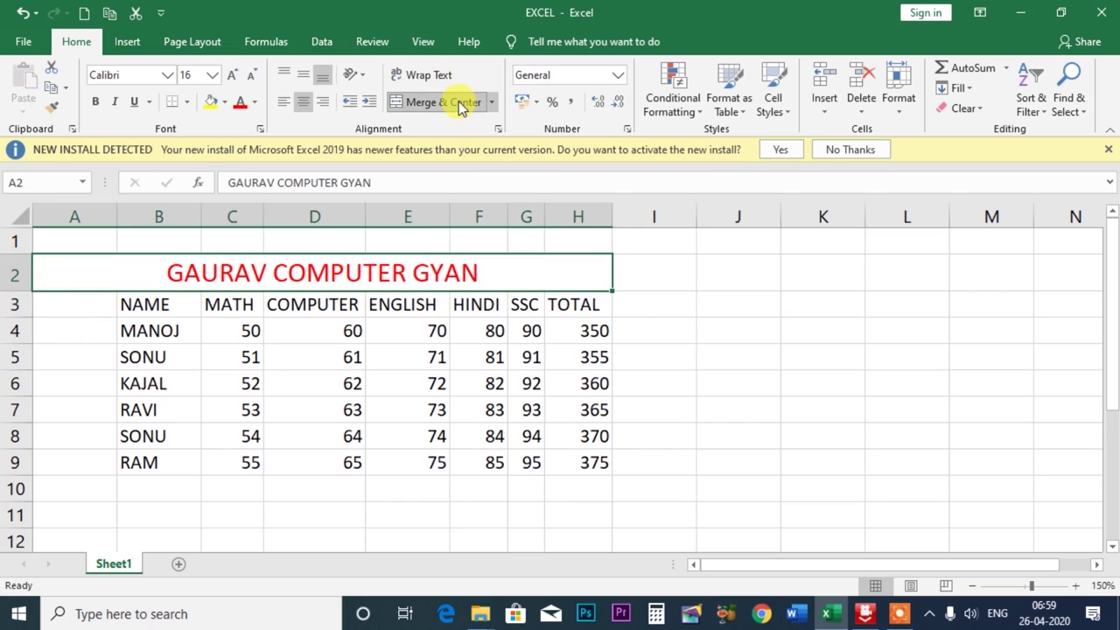
click(489, 104)
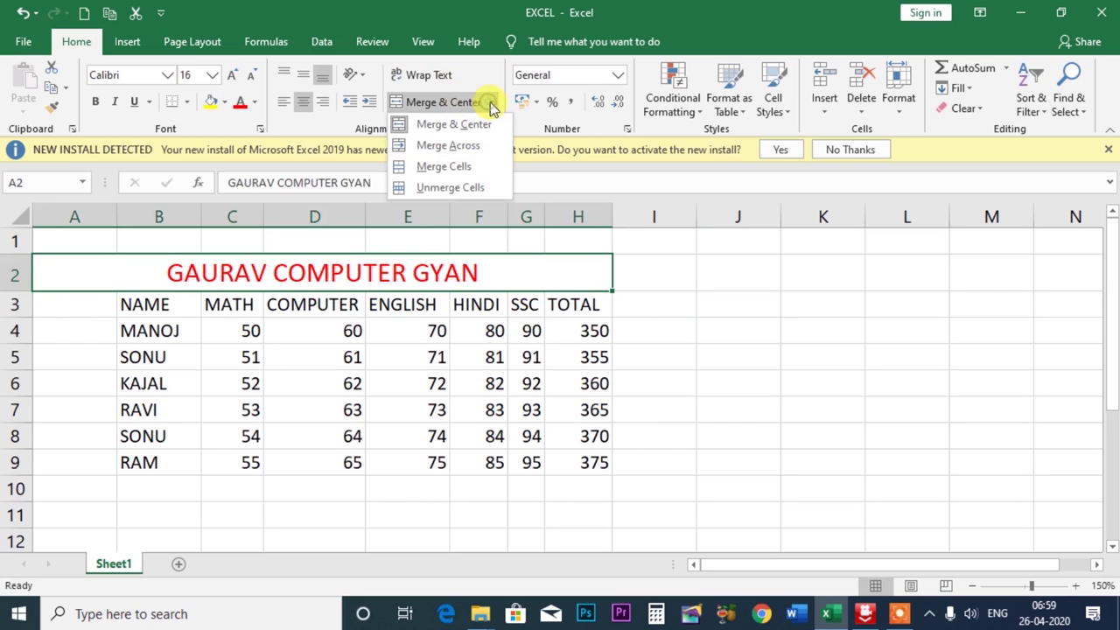
click(458, 147)
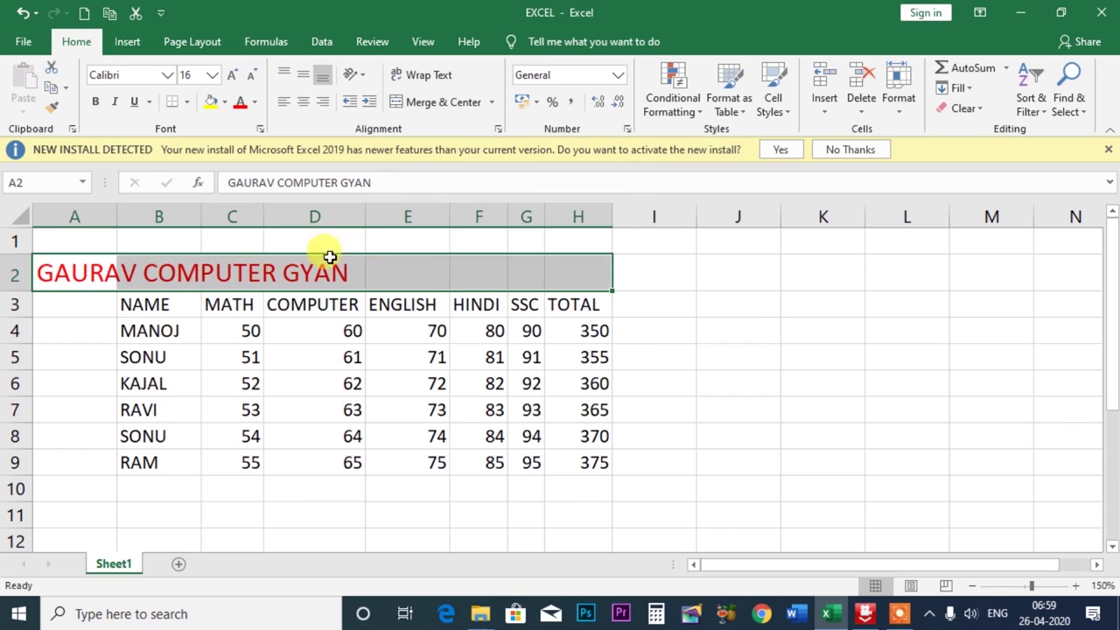
click(430, 104)
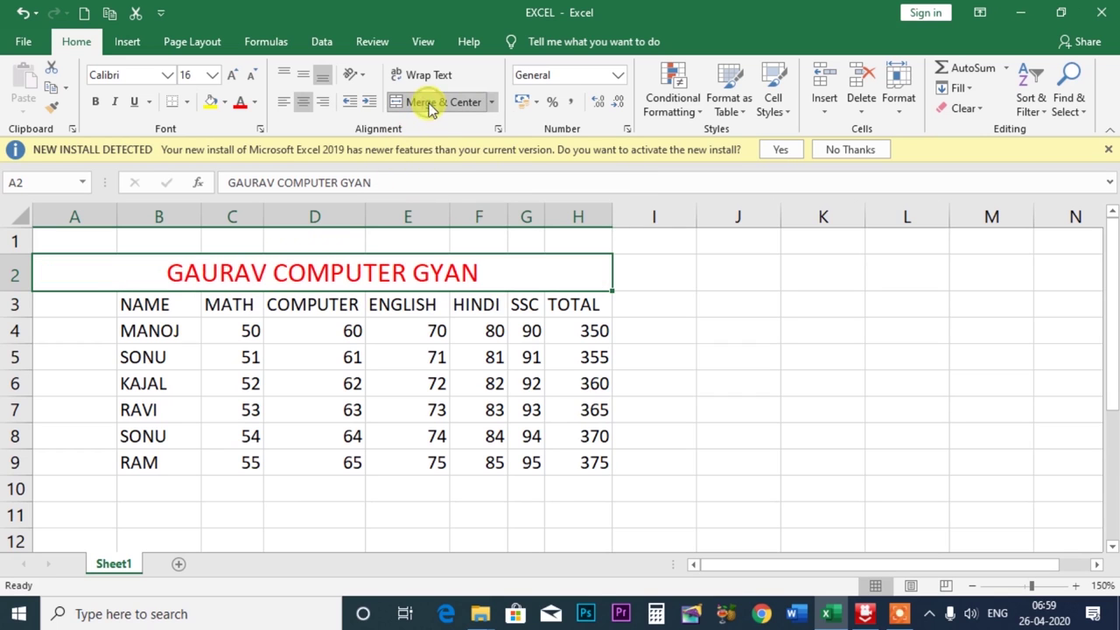
click(491, 103)
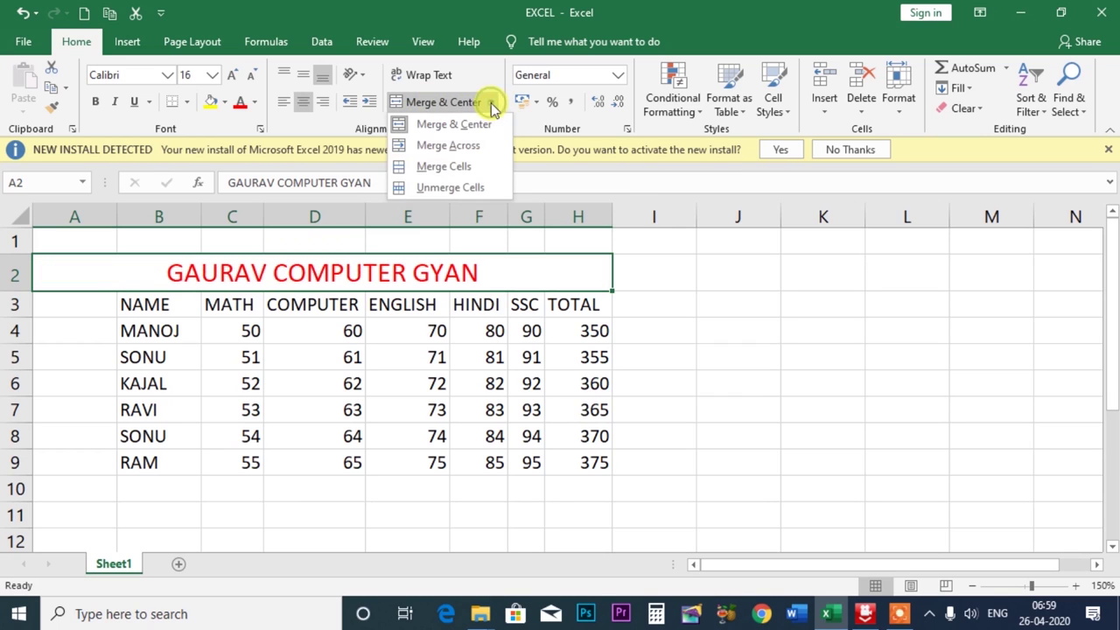
click(457, 188)
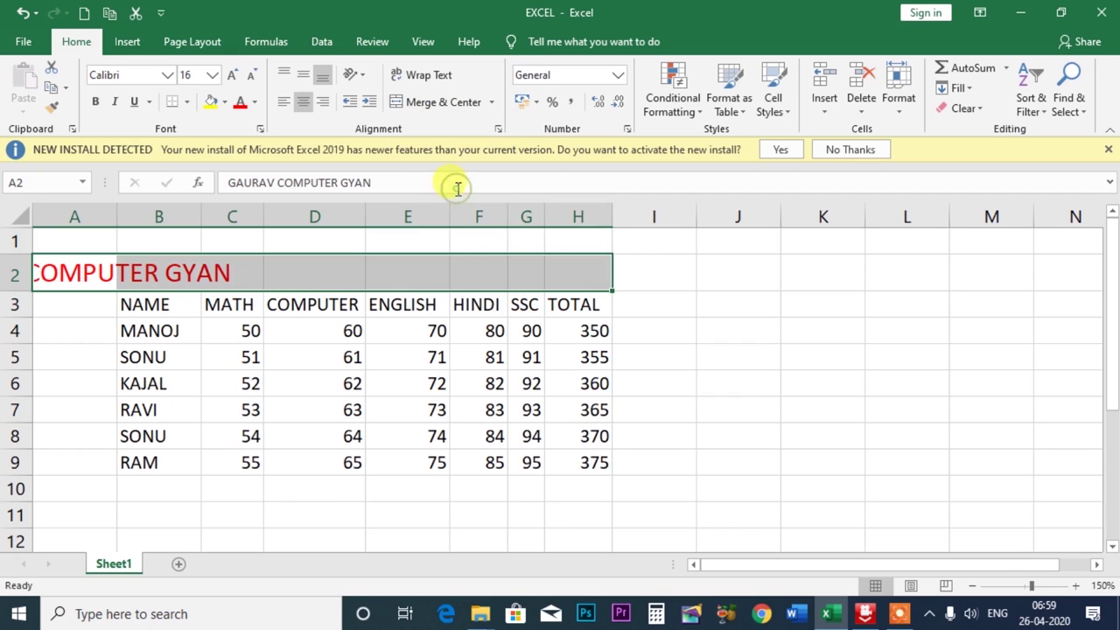
click(483, 103)
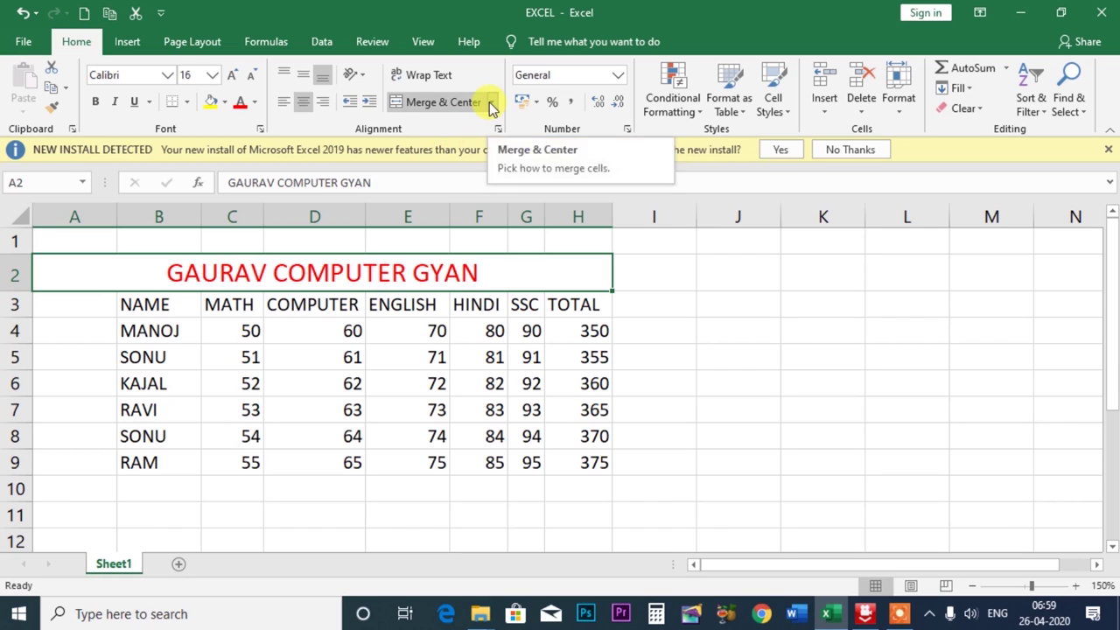
click(491, 103)
click(456, 194)
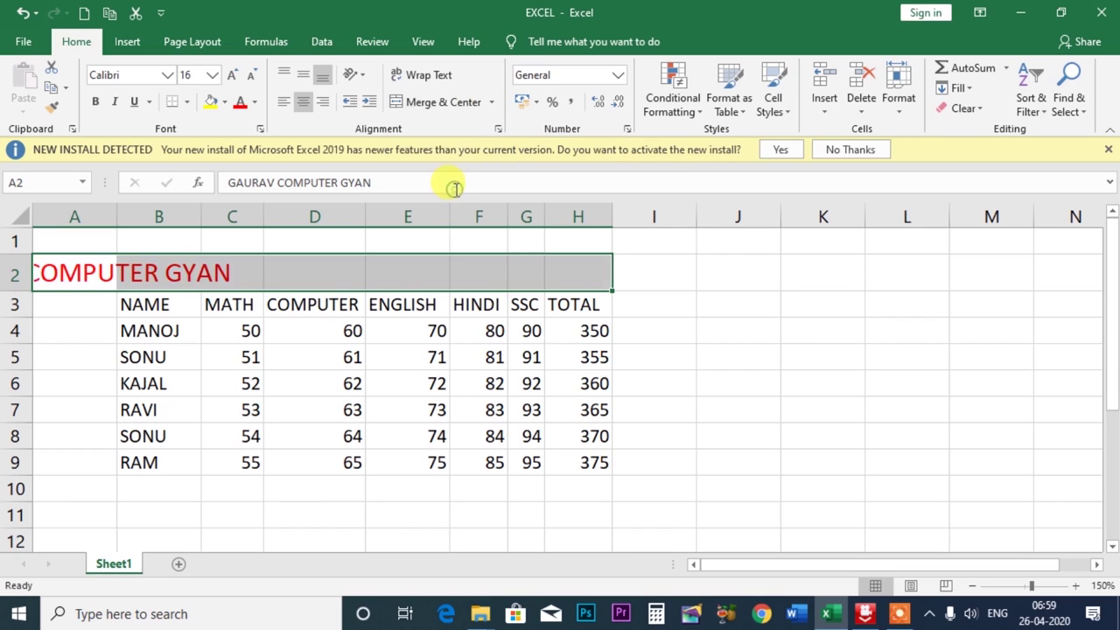
click(480, 103)
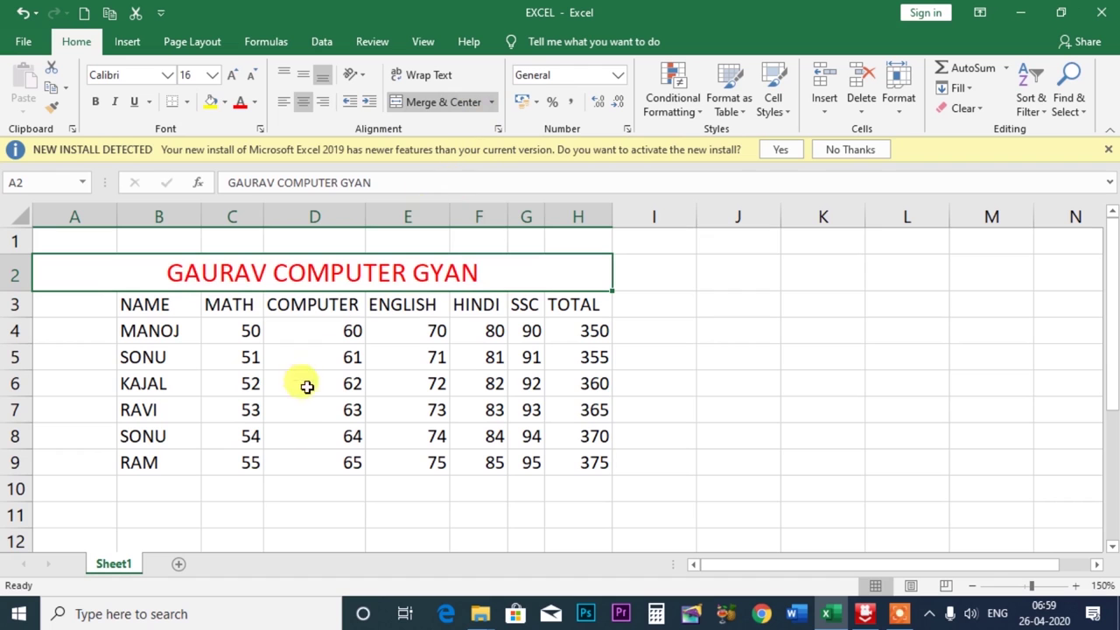
Enter the numbers 1, 2, 3 and 4 in cells D11 to D14.
click(307, 510)
scroll(317, 503, down, 3)
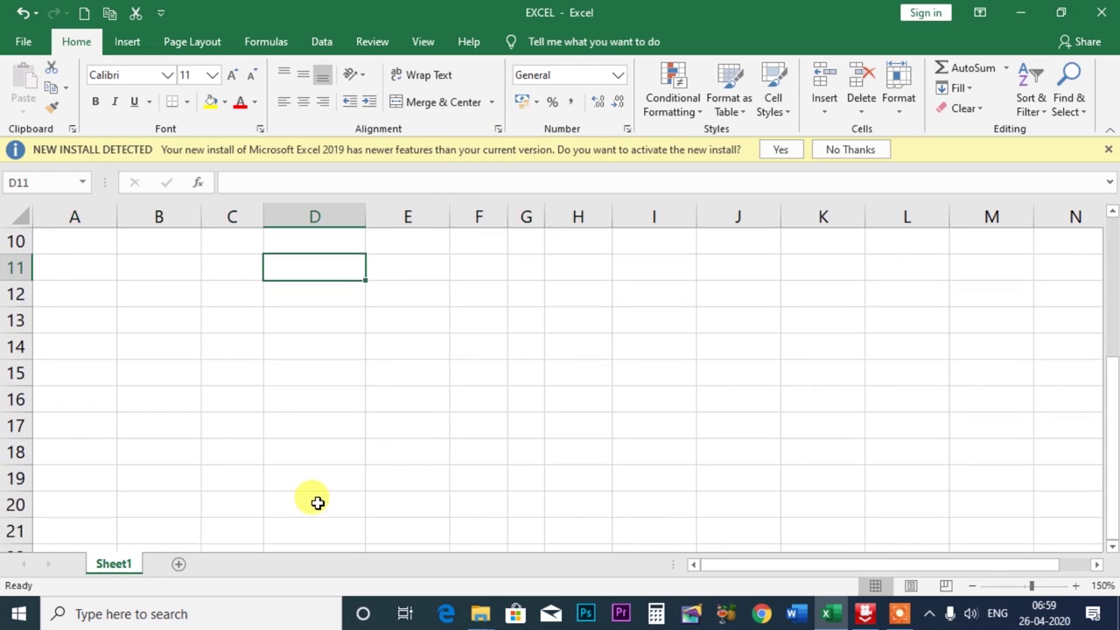
text(1)
key(Return)
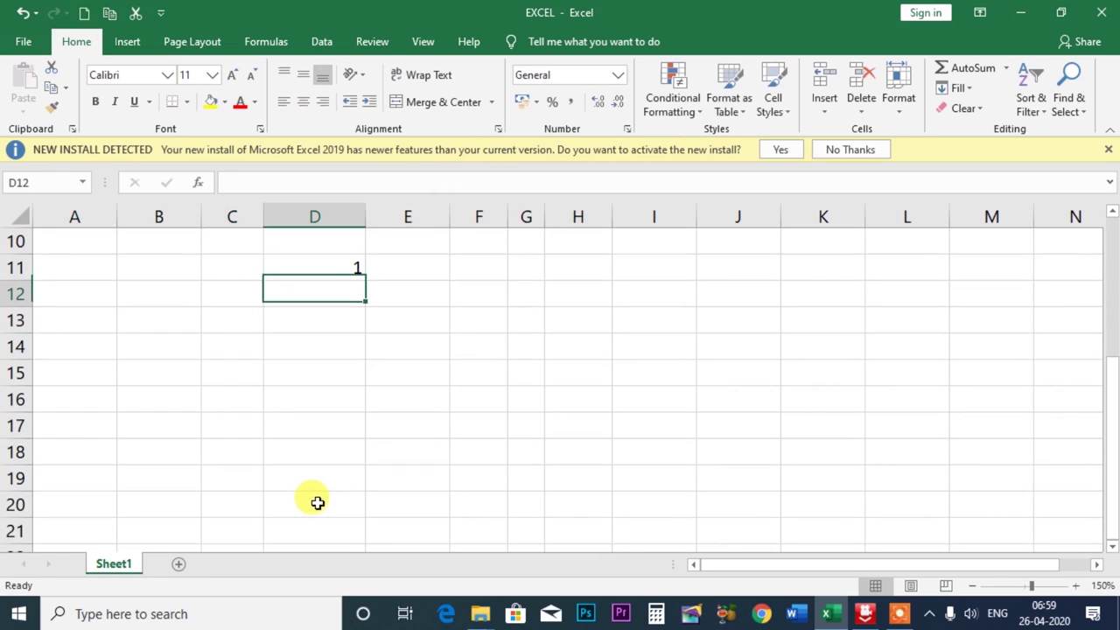
text(2)
key(Return)
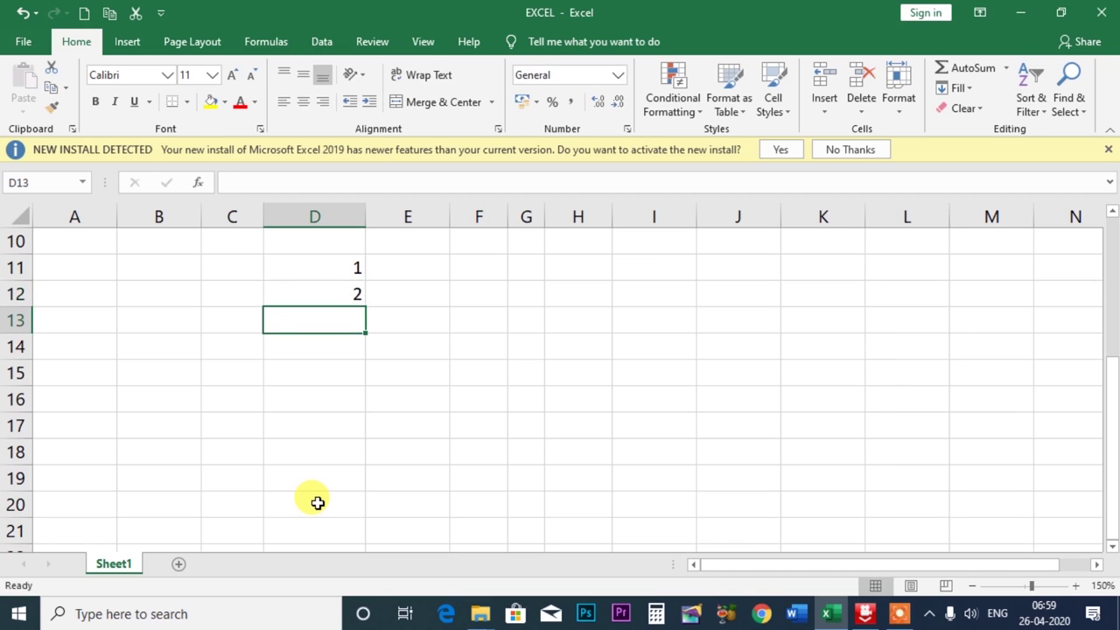
text(3)
key(Return)
text(4)
key(Return)
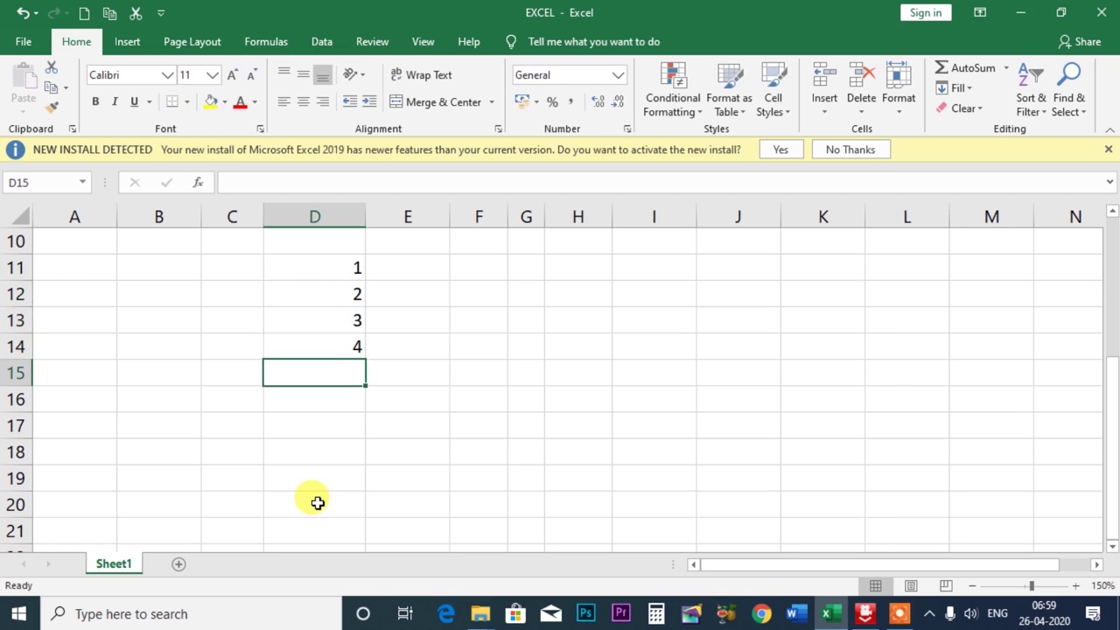
Try Merge & Center and Merge Across on D11:F15, then undo, leaving cells unmerged.
scroll(300, 277, up, 1)
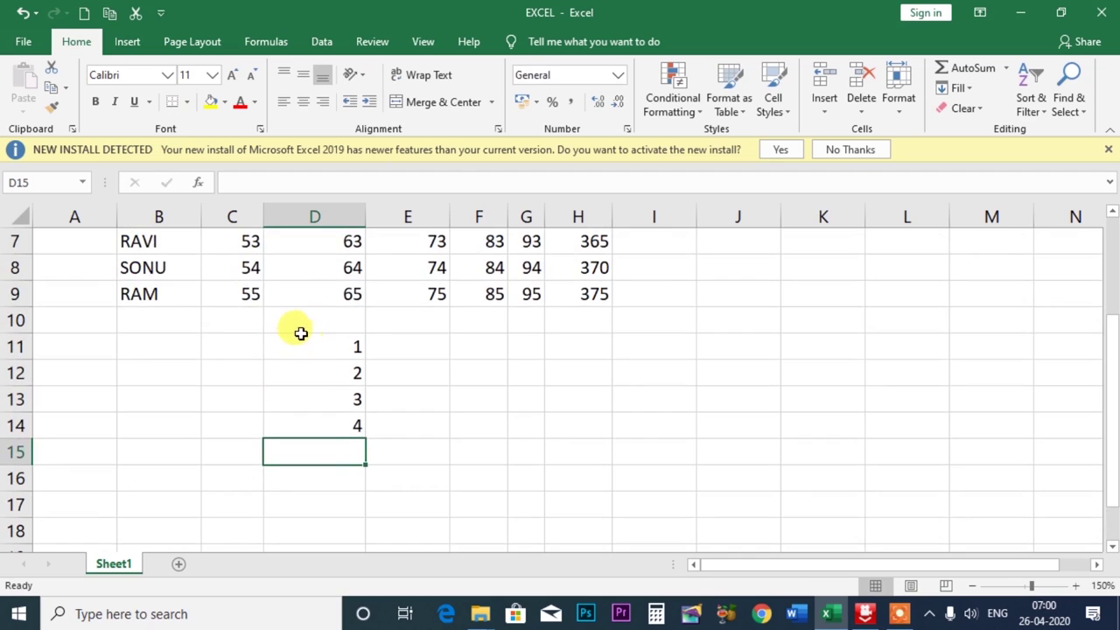
drag(302, 347, 487, 452)
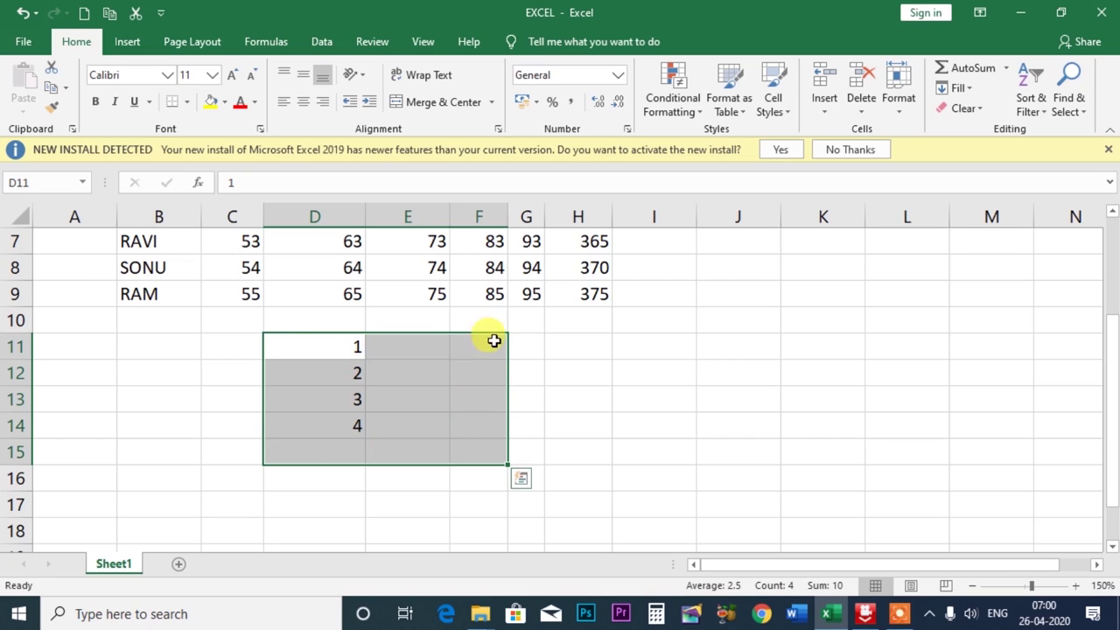
click(481, 103)
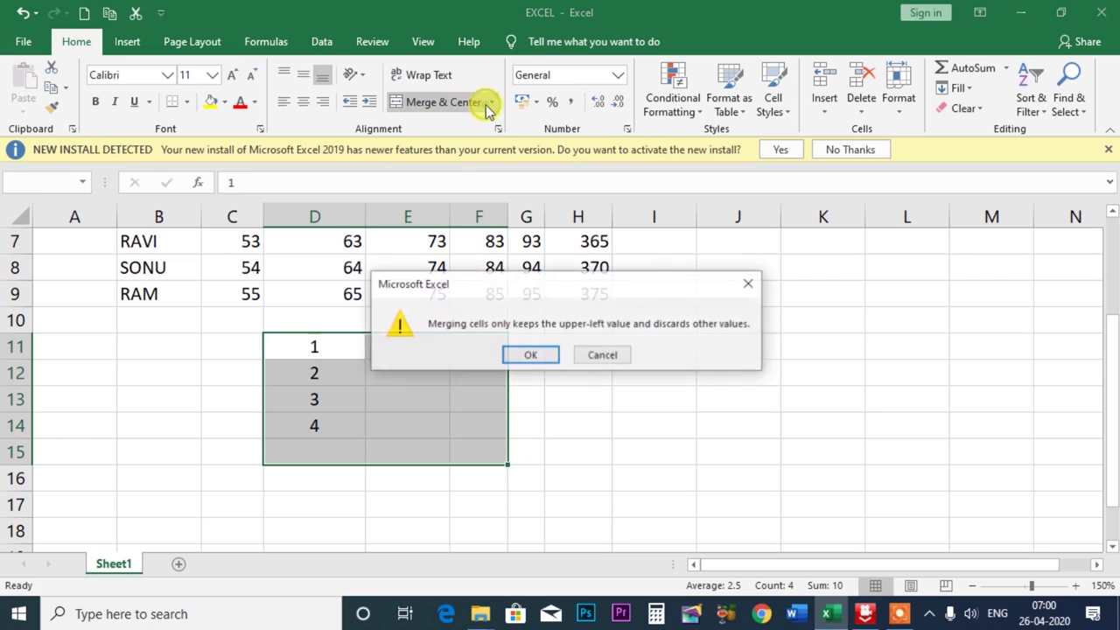
click(625, 355)
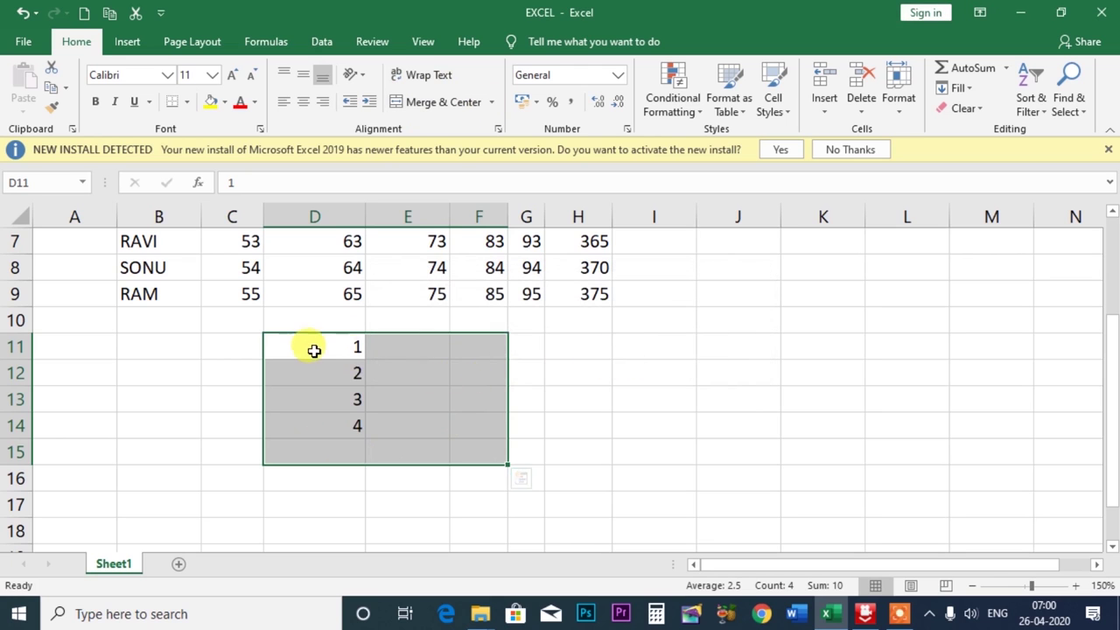
click(287, 342)
drag(285, 340, 470, 438)
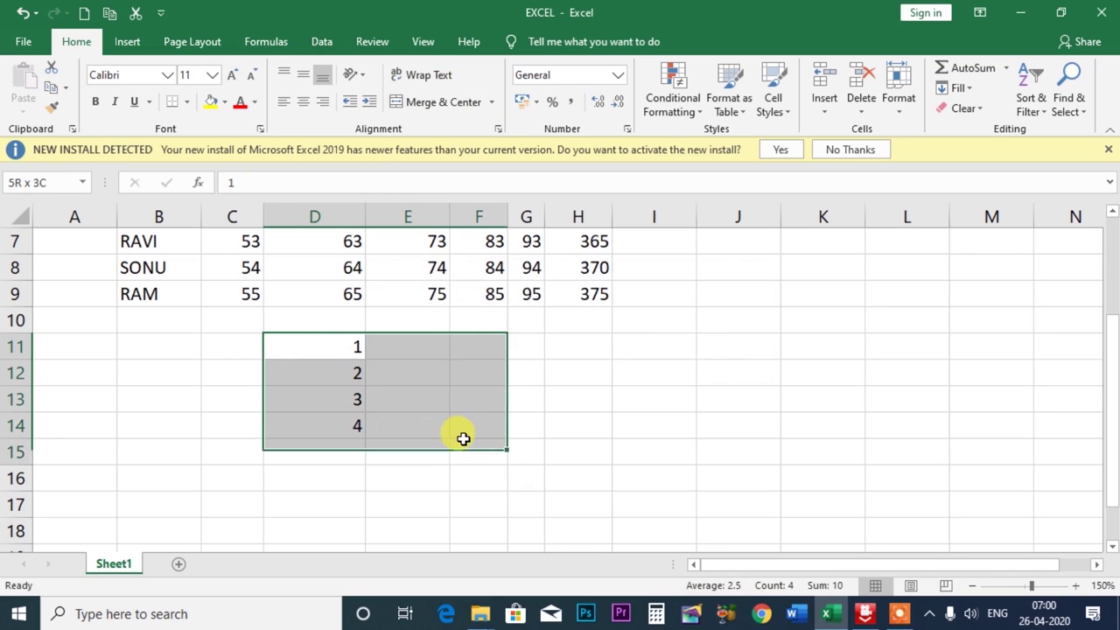
click(491, 103)
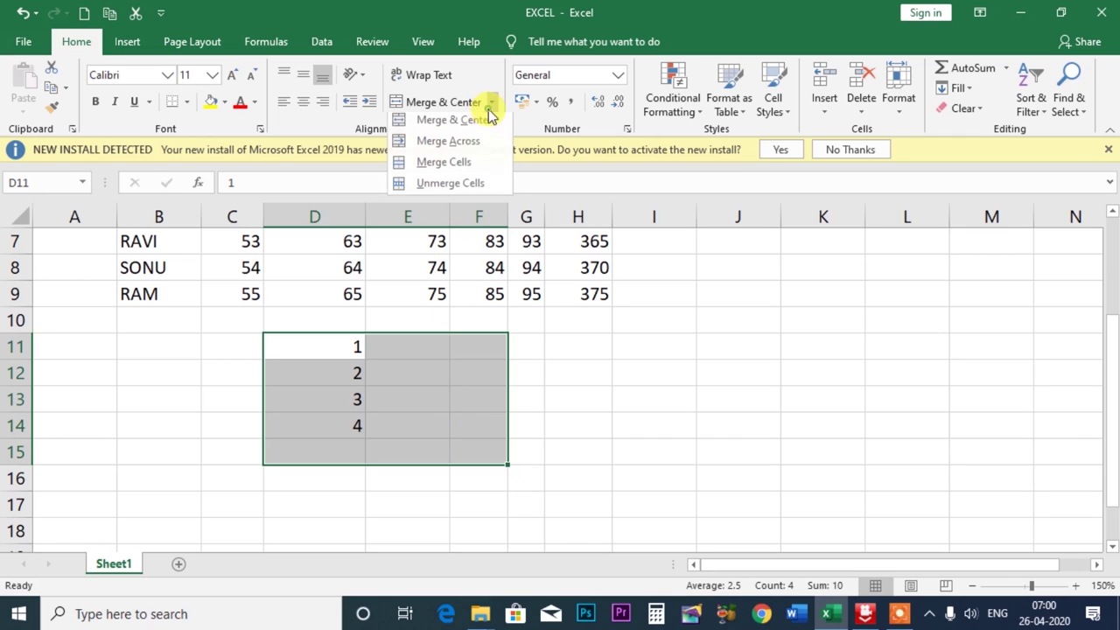
click(454, 158)
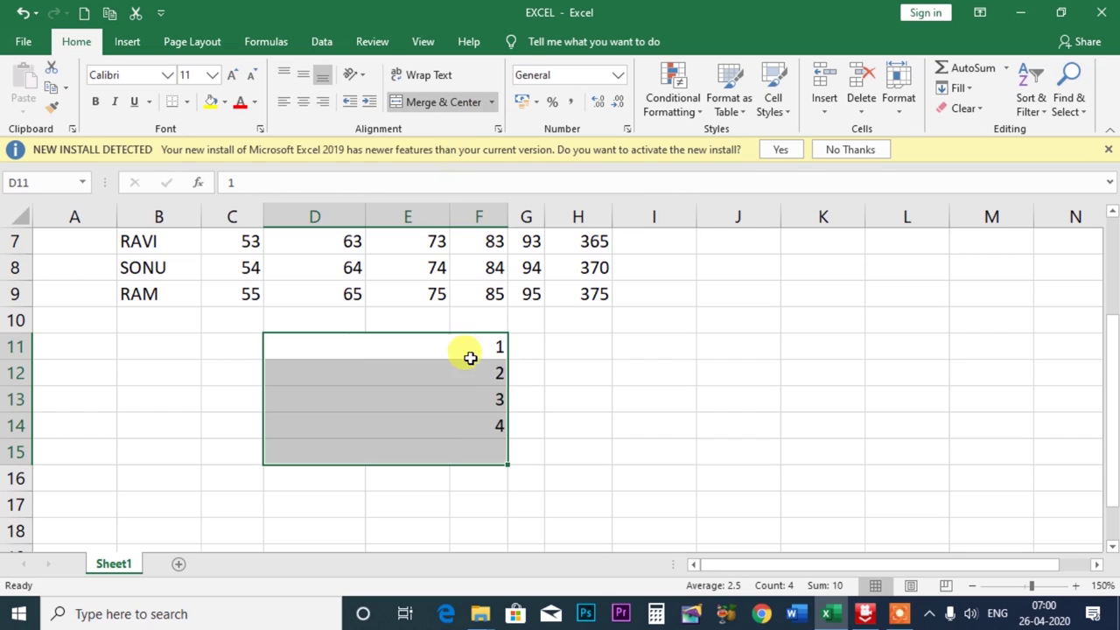
key(ctrl+z)
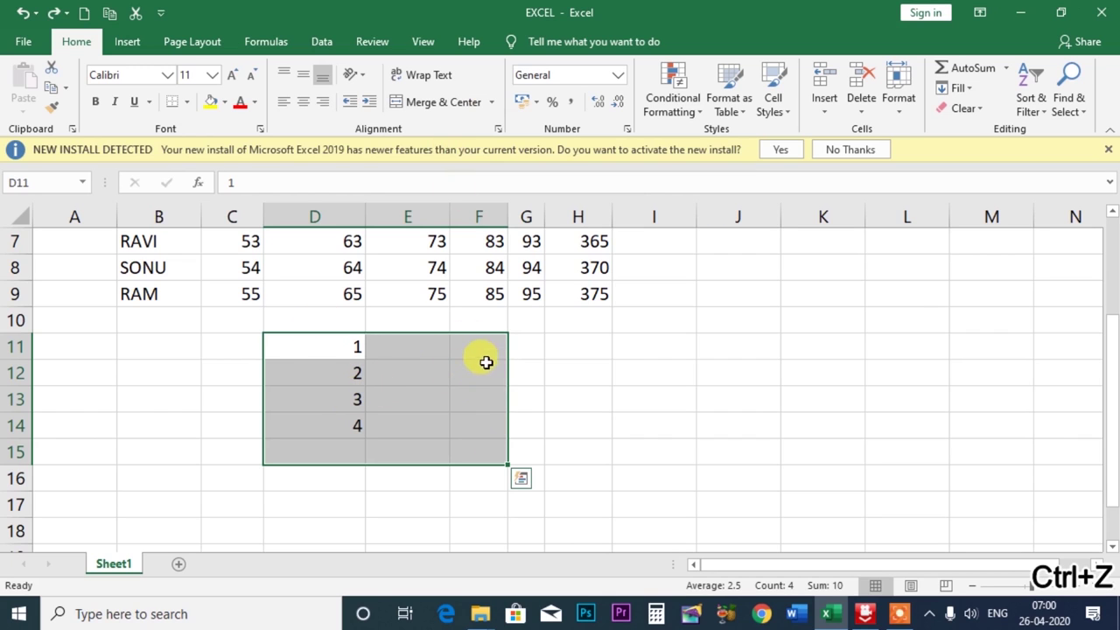
drag(306, 341, 577, 441)
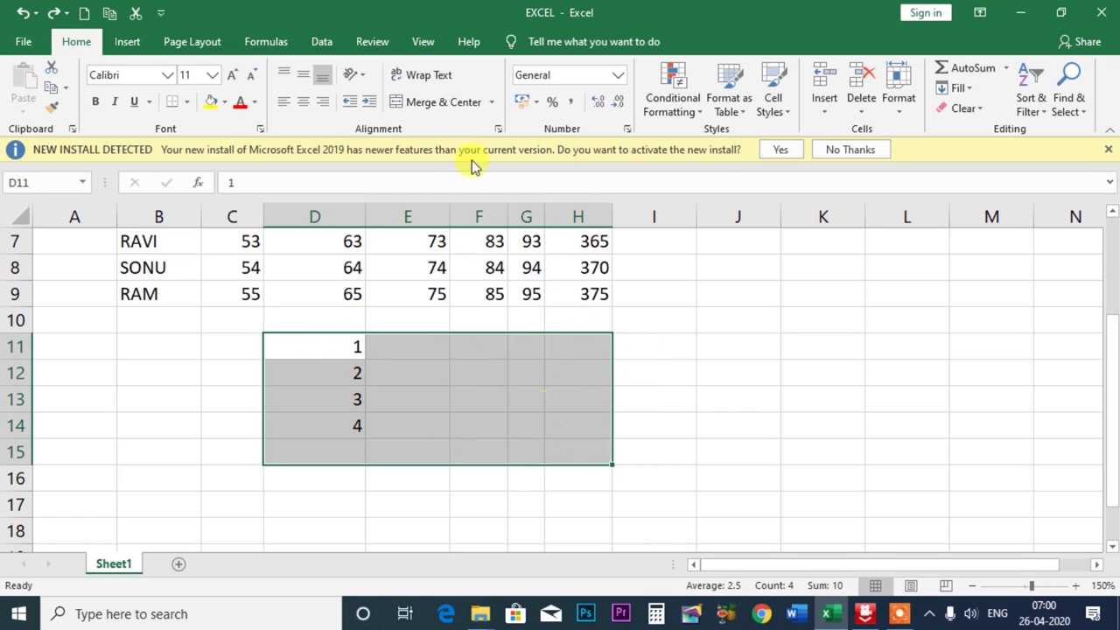
click(491, 101)
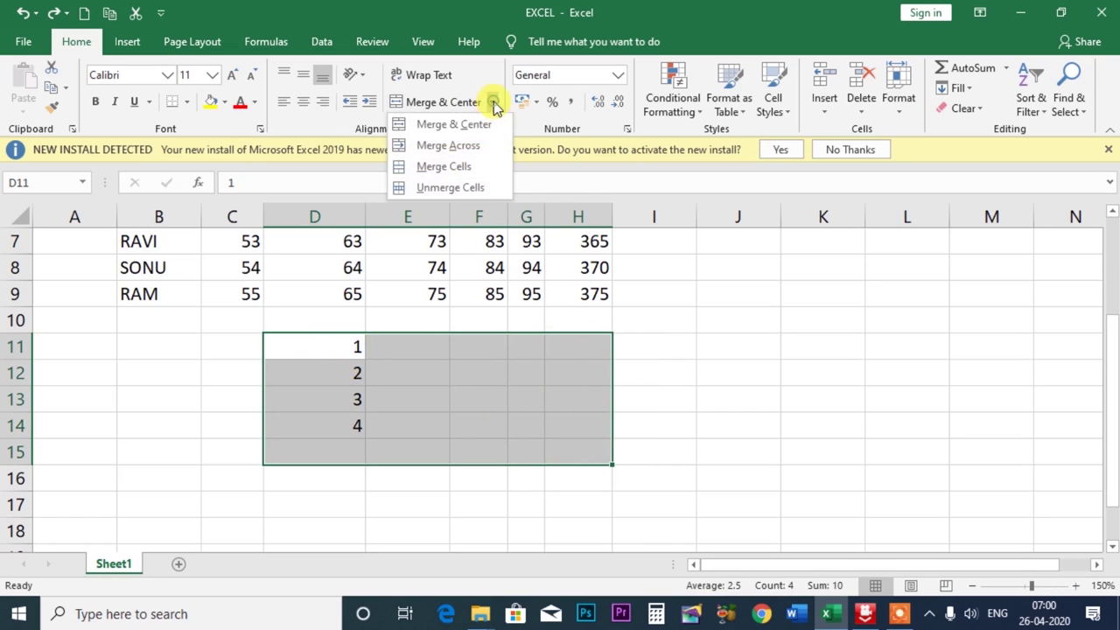
click(463, 153)
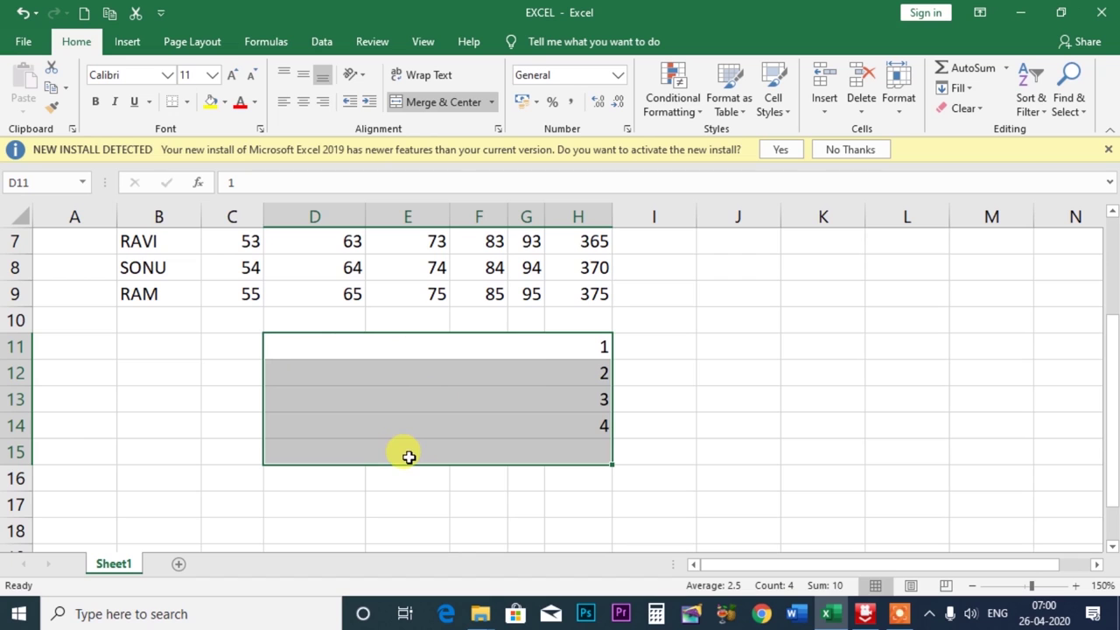
key(ctrl+z)
scroll(428, 487, down, 2)
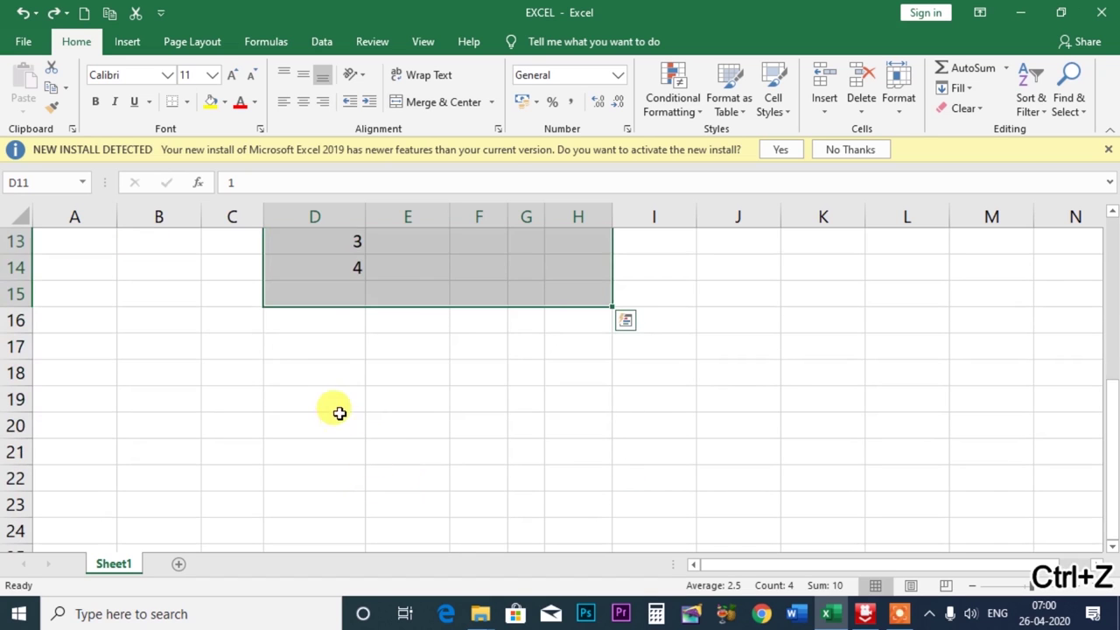
click(324, 349)
click(494, 102)
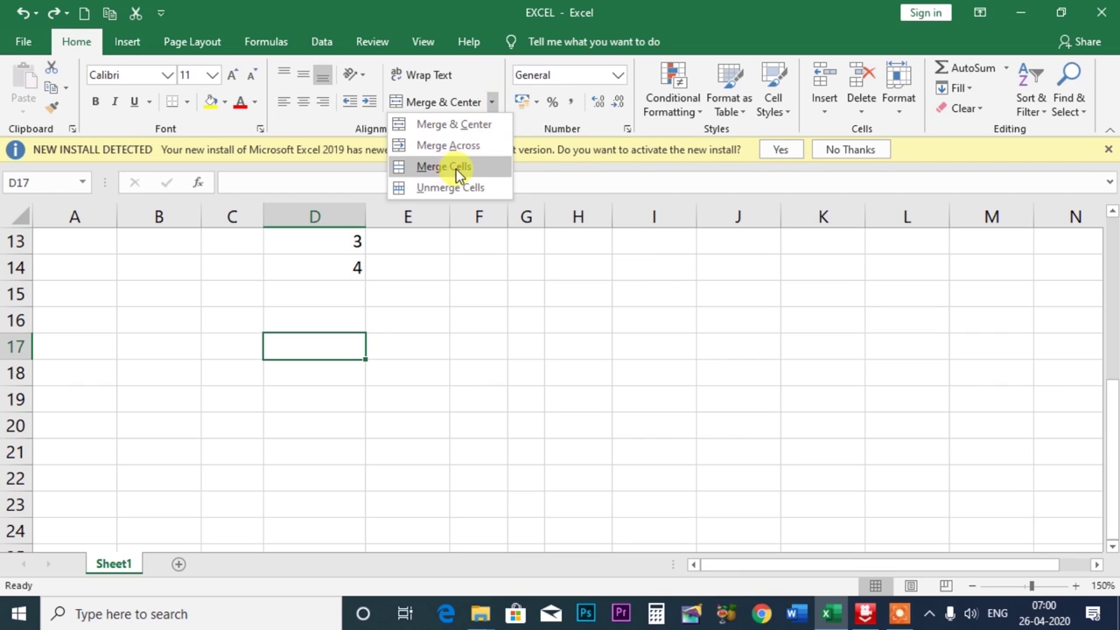
Enter 'GAURAV' in cell D17.
click(317, 350)
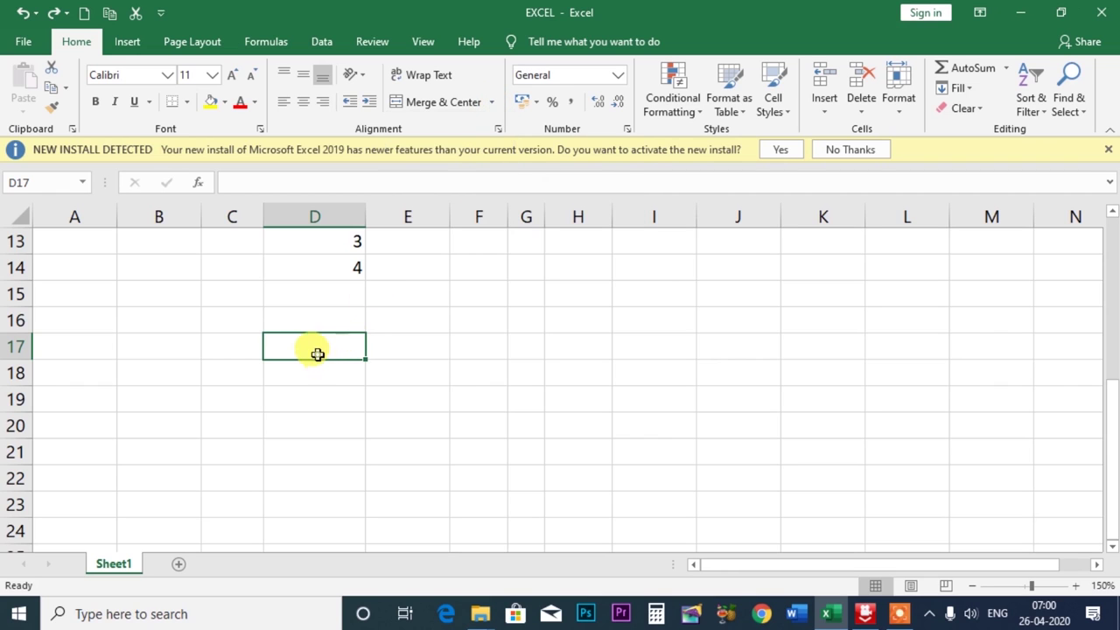
click(396, 390)
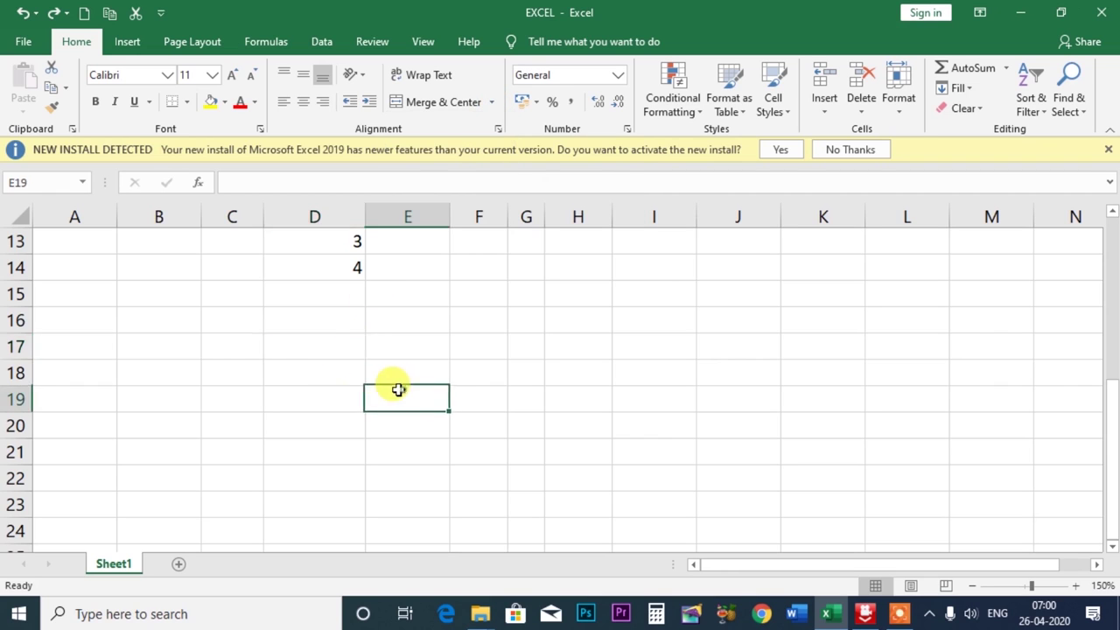
click(327, 350)
text(GAURAV)
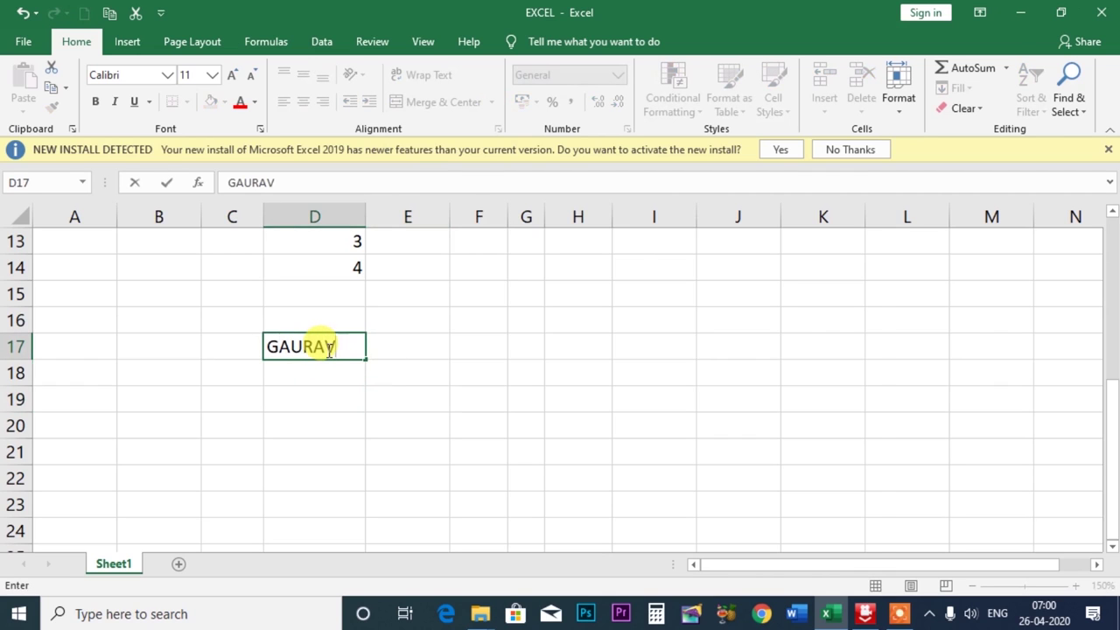
click(296, 402)
Merge C16:E19 into one block with GAURAV centred vertically and horizontally.
drag(215, 323, 400, 399)
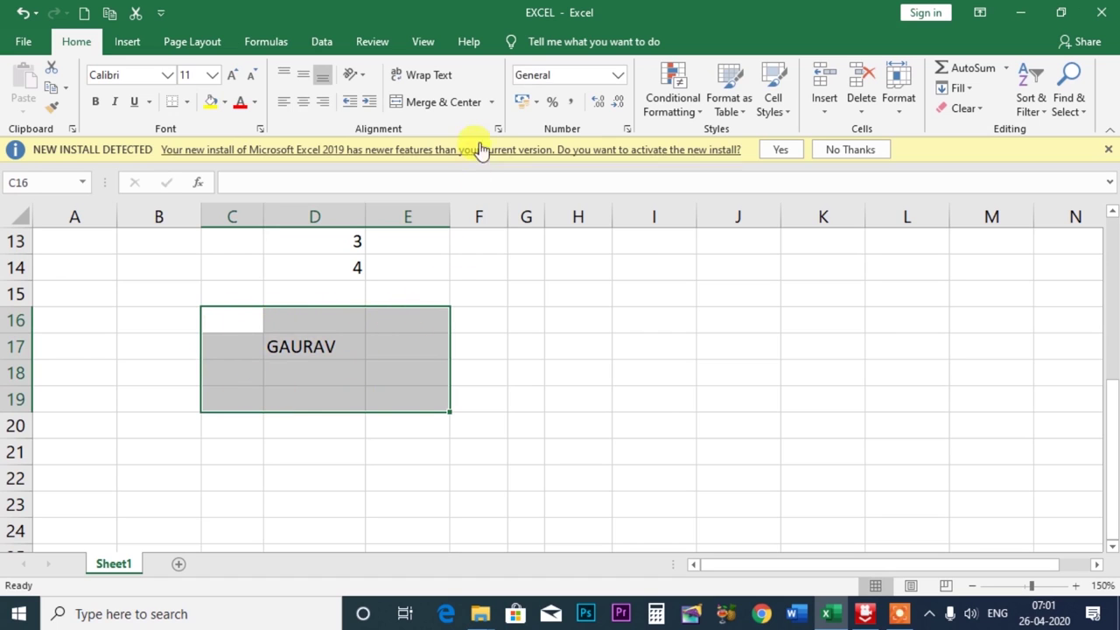
click(491, 103)
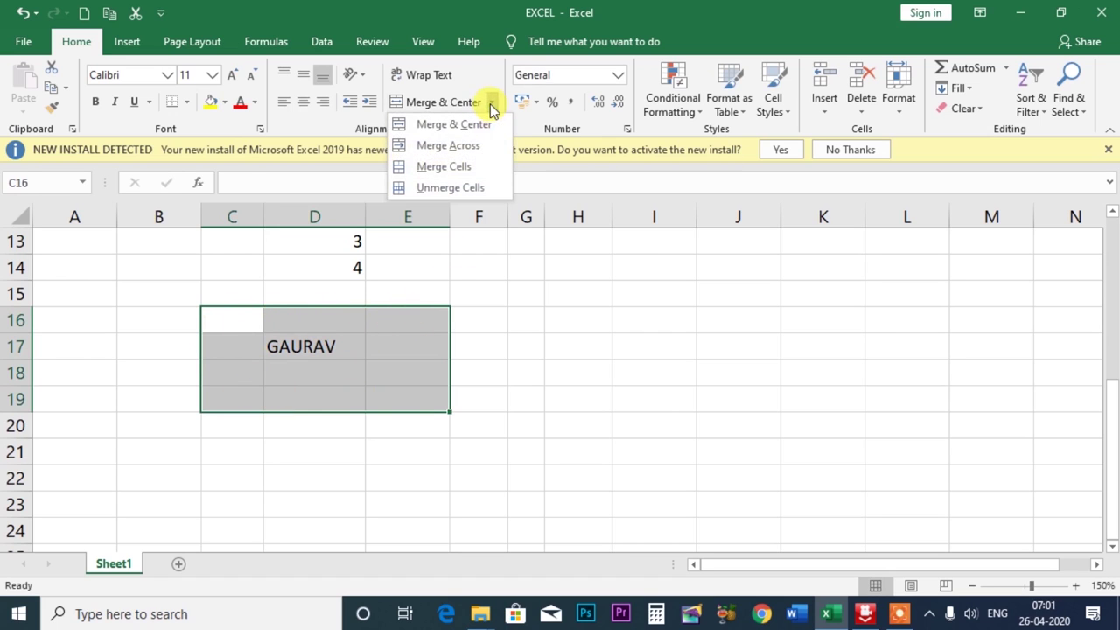
click(444, 167)
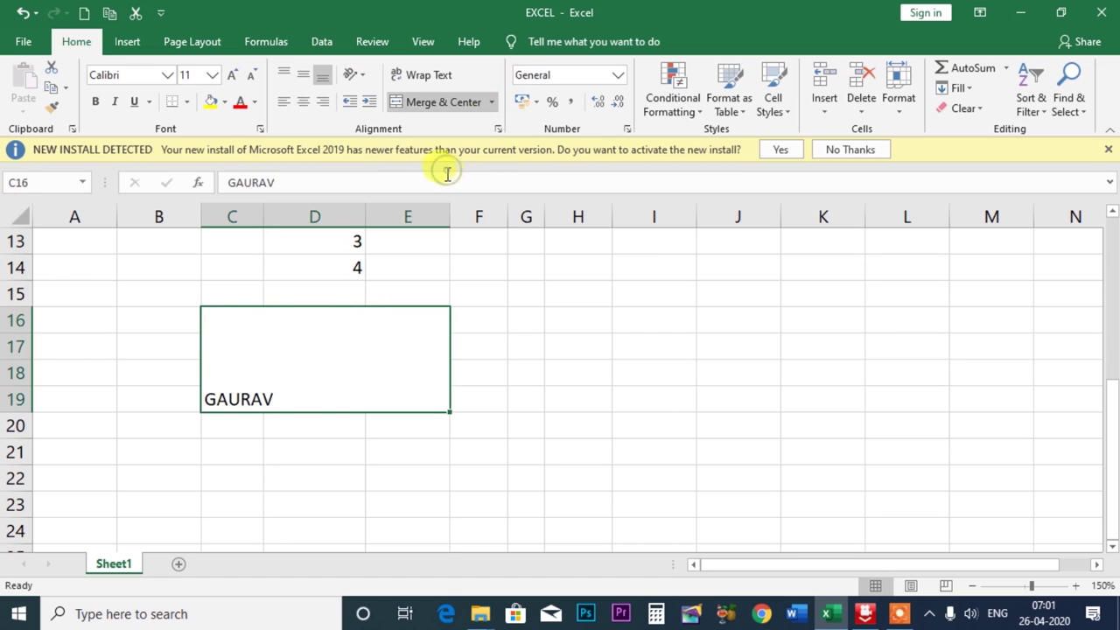
click(303, 76)
click(303, 101)
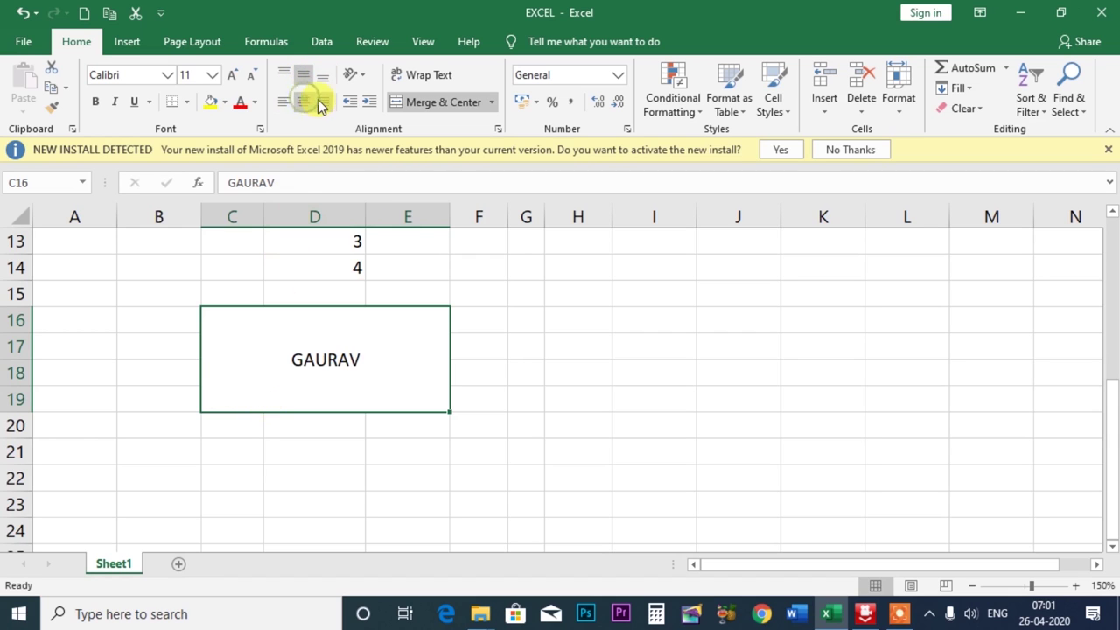
click(493, 106)
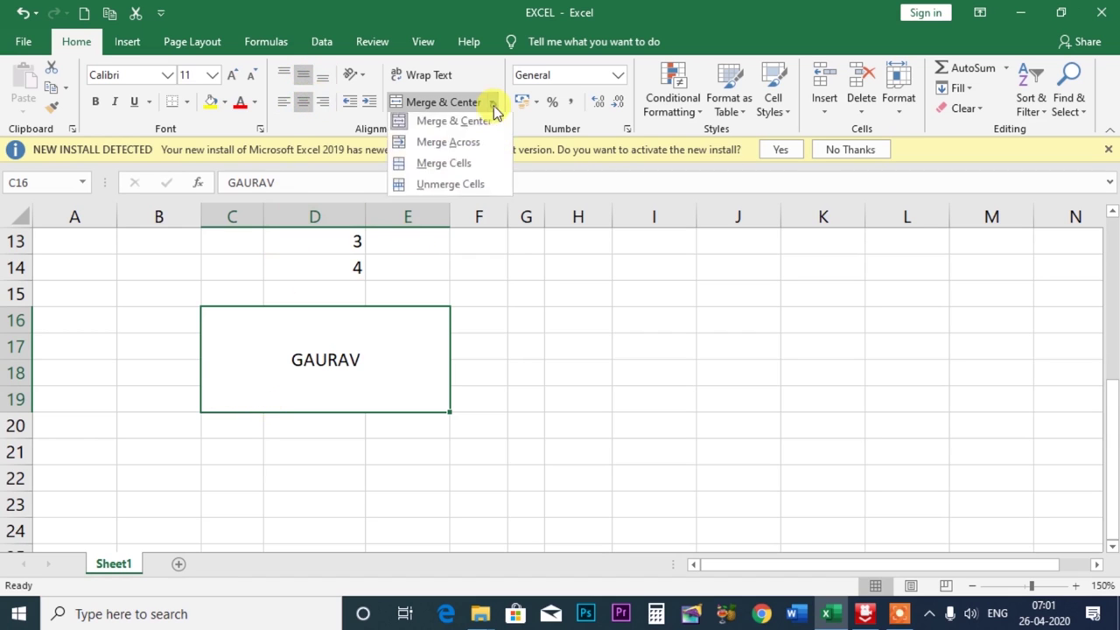
click(450, 192)
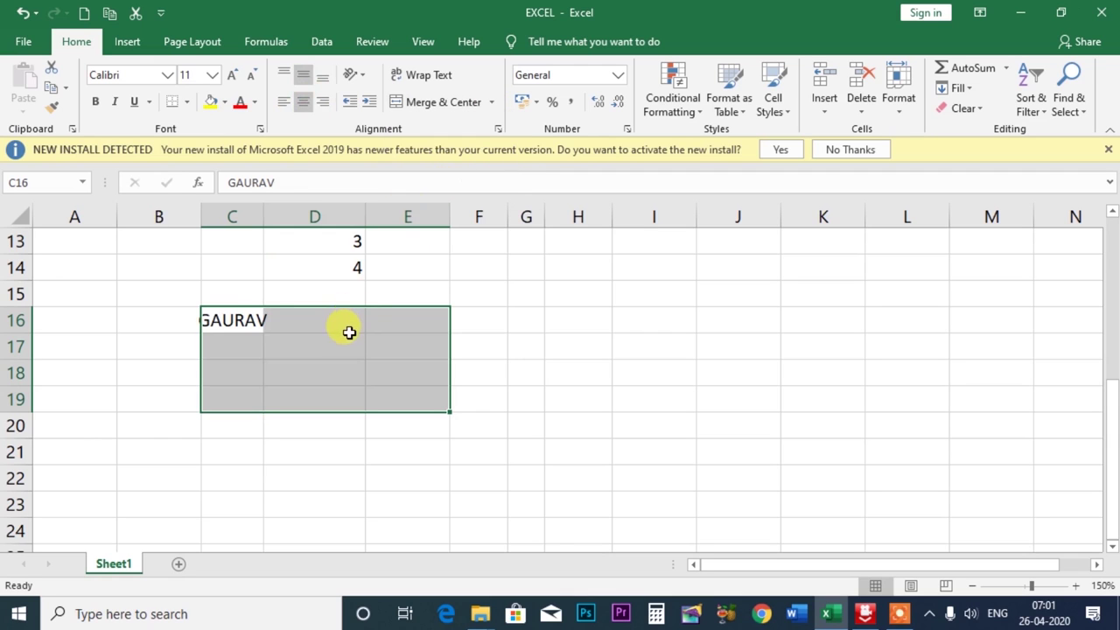
click(443, 102)
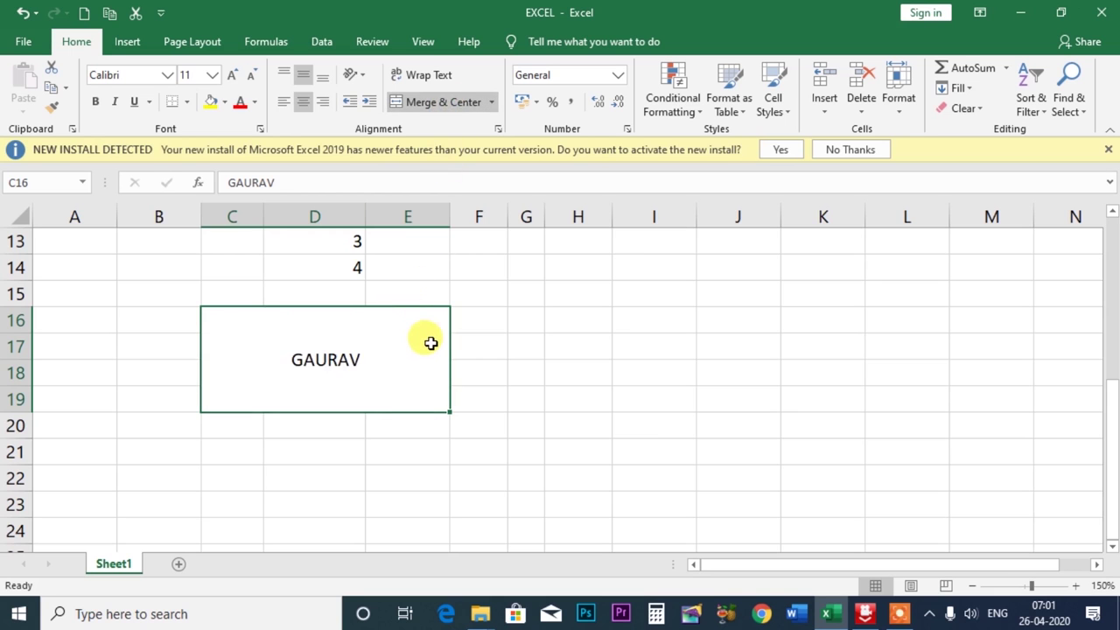
Delete the numbers 1–4 from D11:D14 and start typing GAURAV in cell C12.
scroll(430, 343, up, 4)
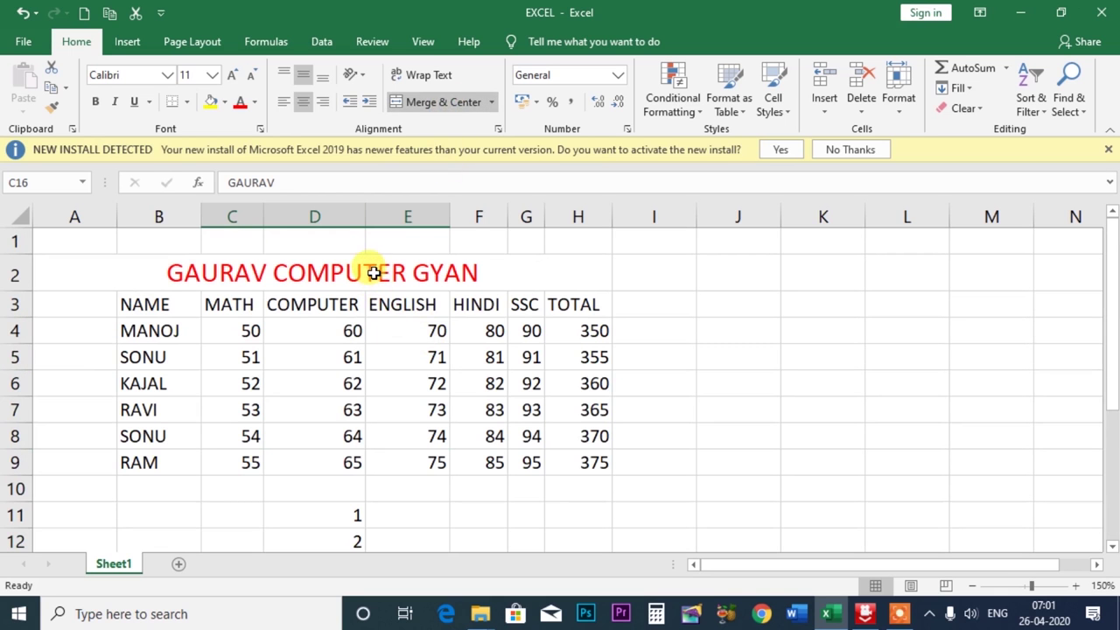
scroll(374, 288, down, 2)
scroll(376, 314, down, 1)
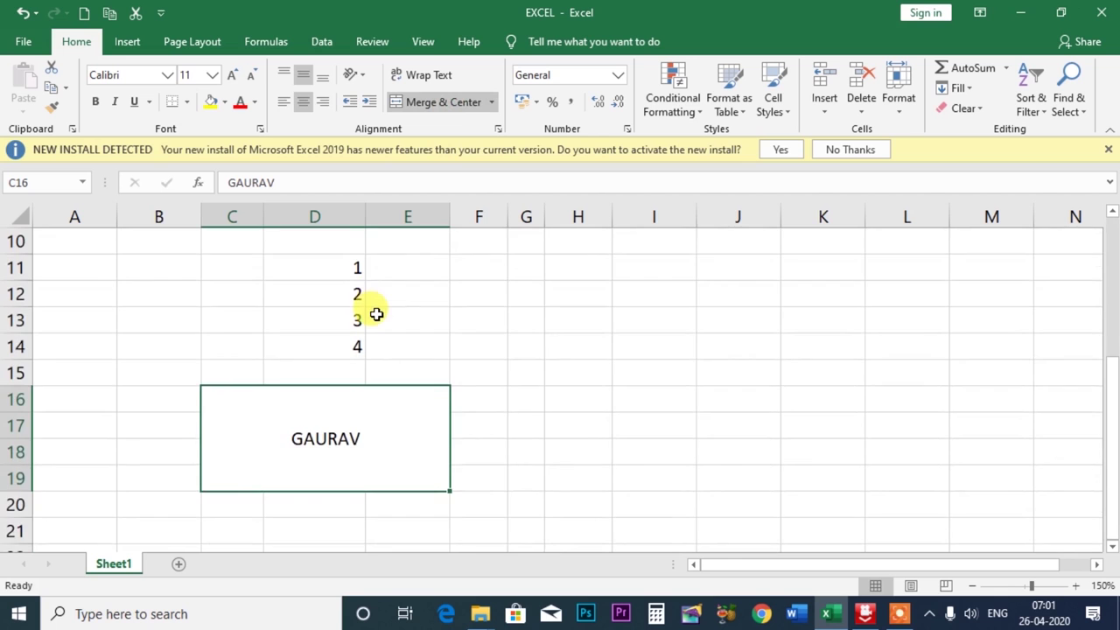
scroll(376, 314, up, 1)
scroll(376, 314, up, 1)
scroll(375, 308, up, 1)
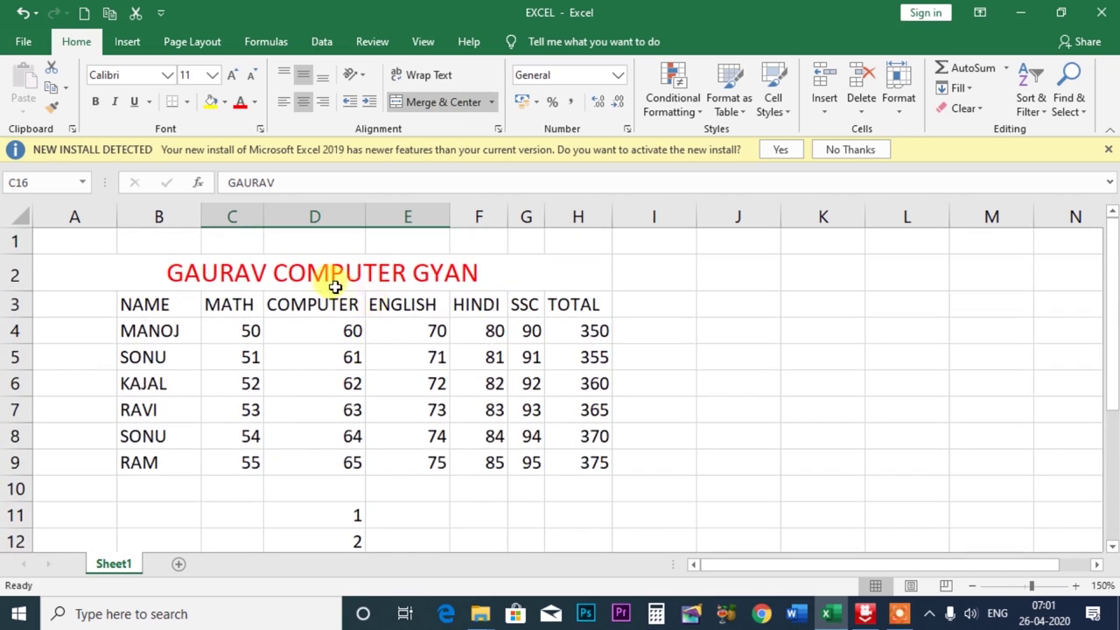
scroll(332, 288, down, 1)
scroll(335, 298, up, 1)
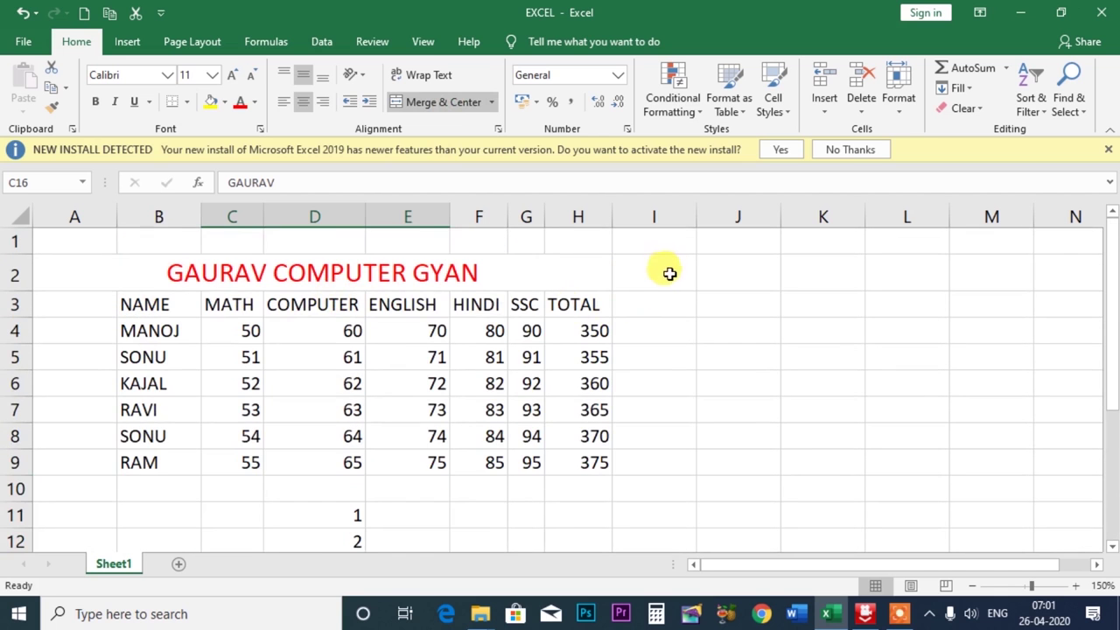
scroll(607, 405, down, 1)
scroll(525, 402, down, 2)
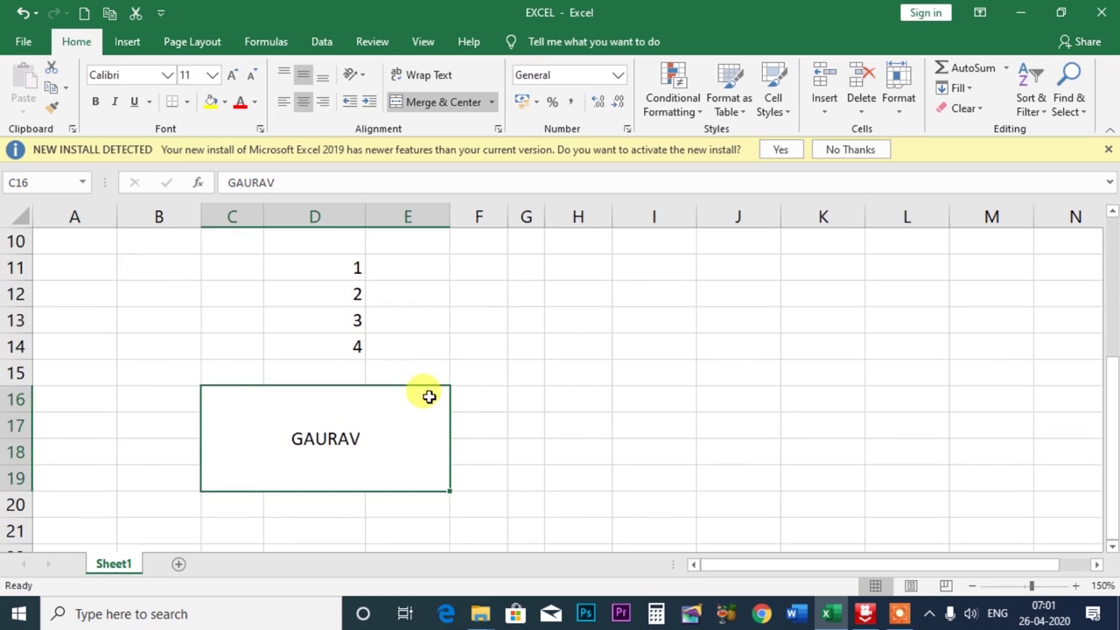
scroll(411, 384, up, 2)
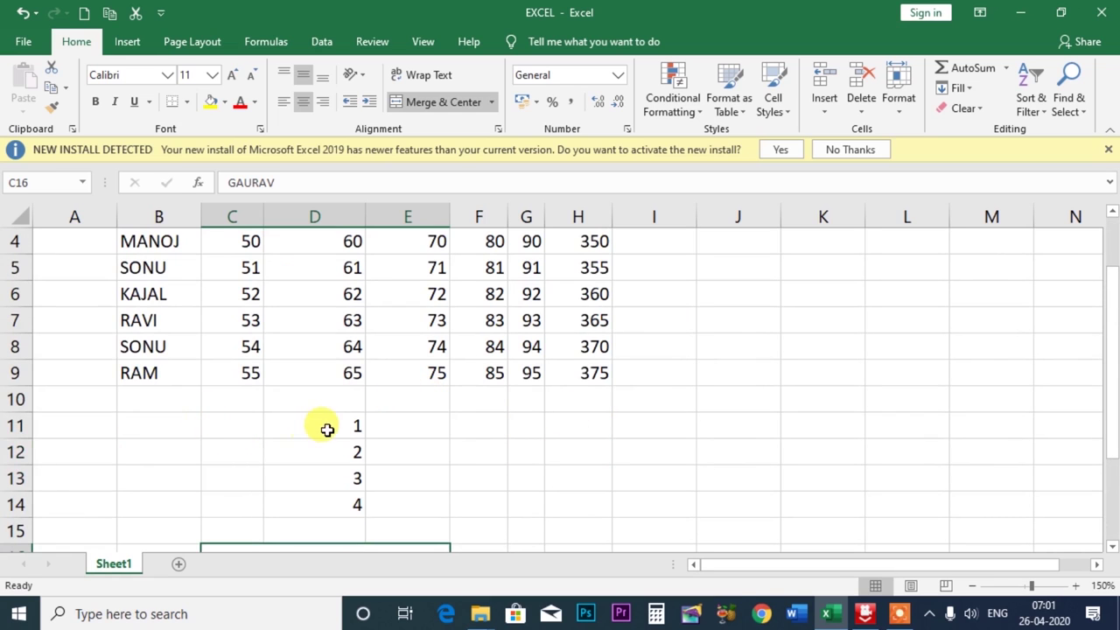
drag(326, 427, 348, 506)
key(Delete)
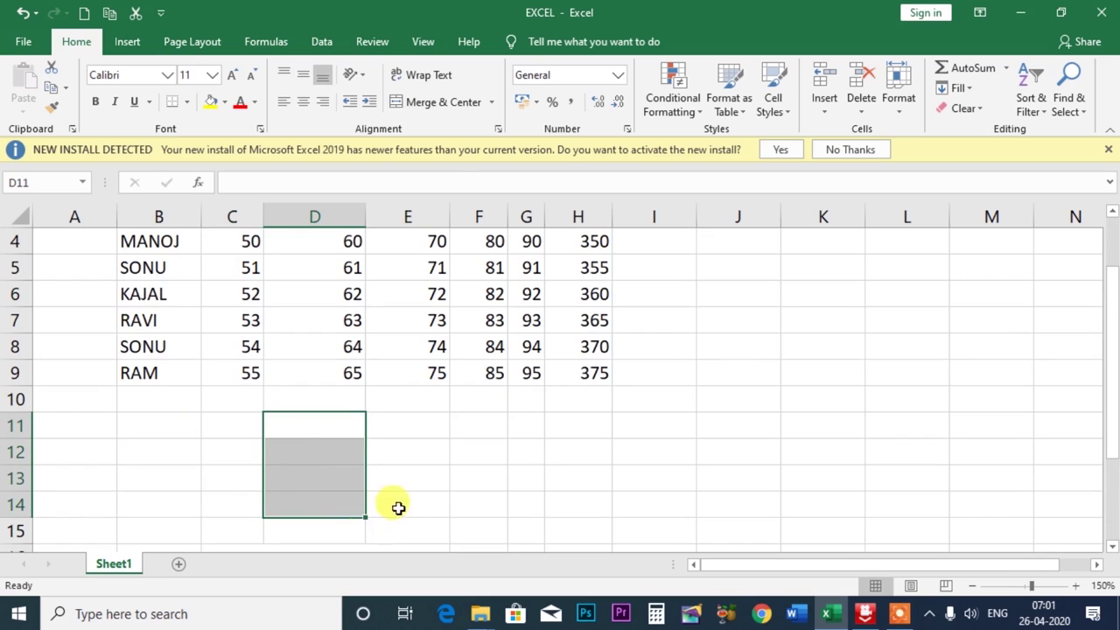
click(234, 449)
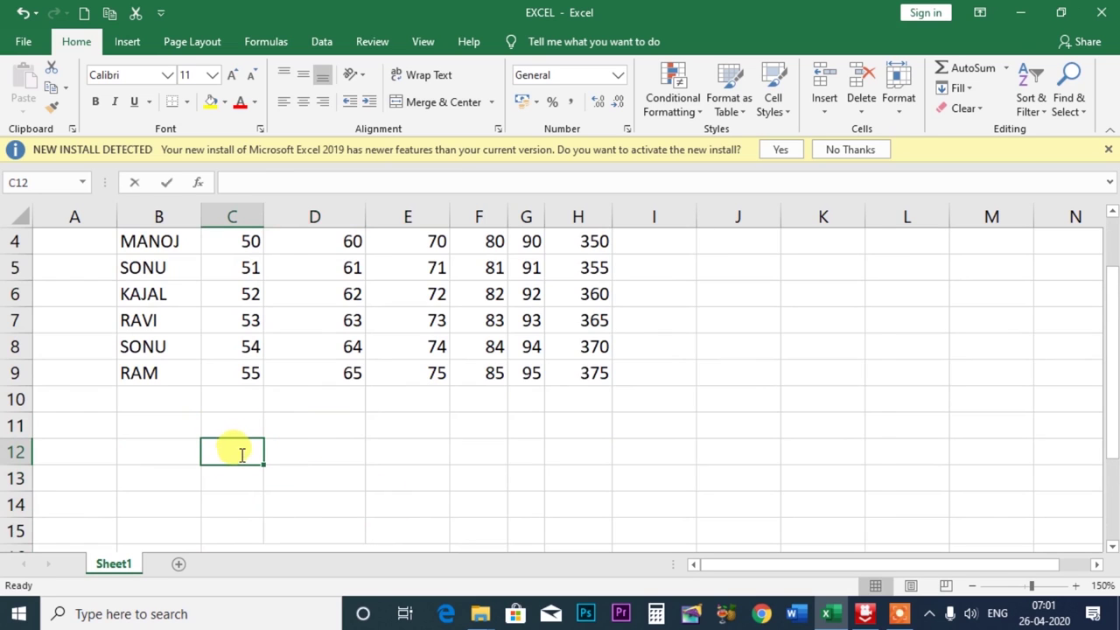
text(GAURAV COMPUTER GYAN)
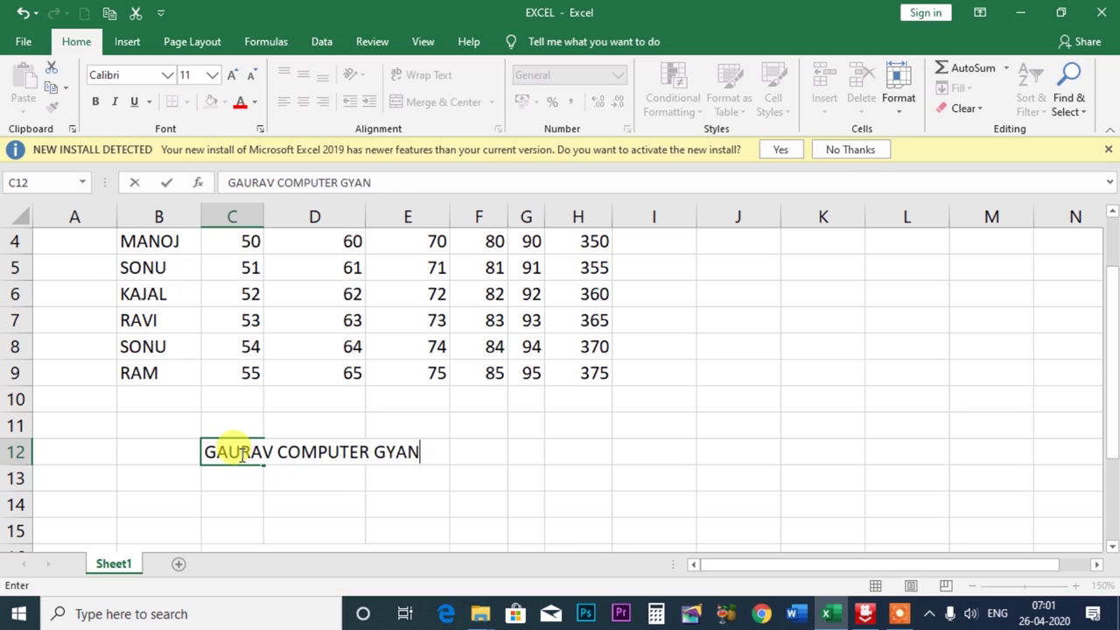
Finish the 'GAURAV COMPUTER GYAN' entry in C12 and fill the merged row 2 title yellow.
click(409, 504)
scroll(324, 438, up, 1)
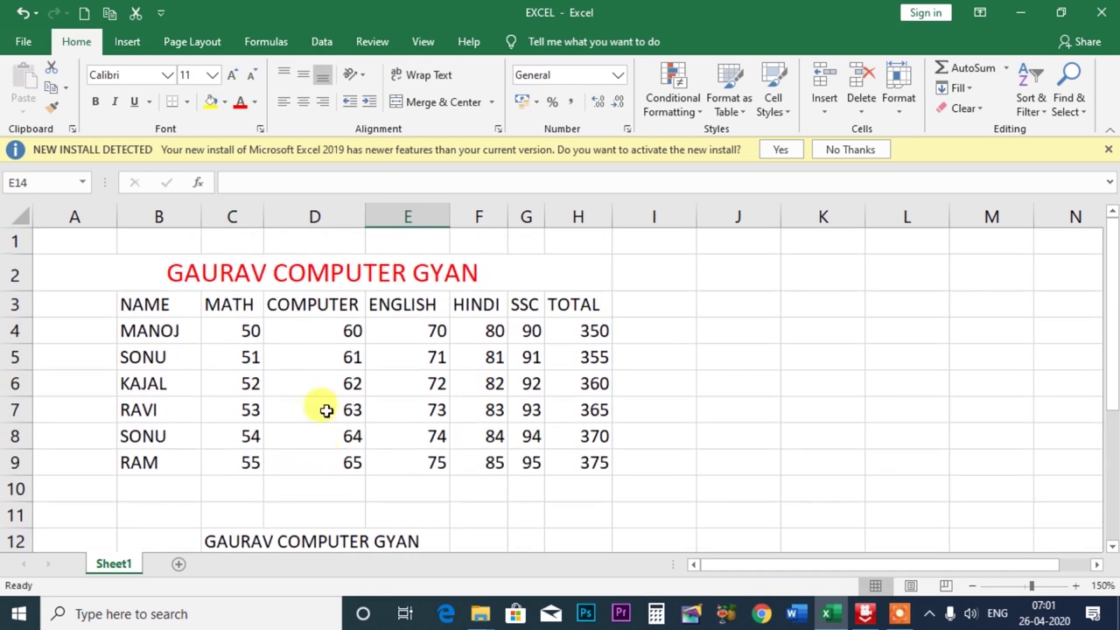
click(297, 274)
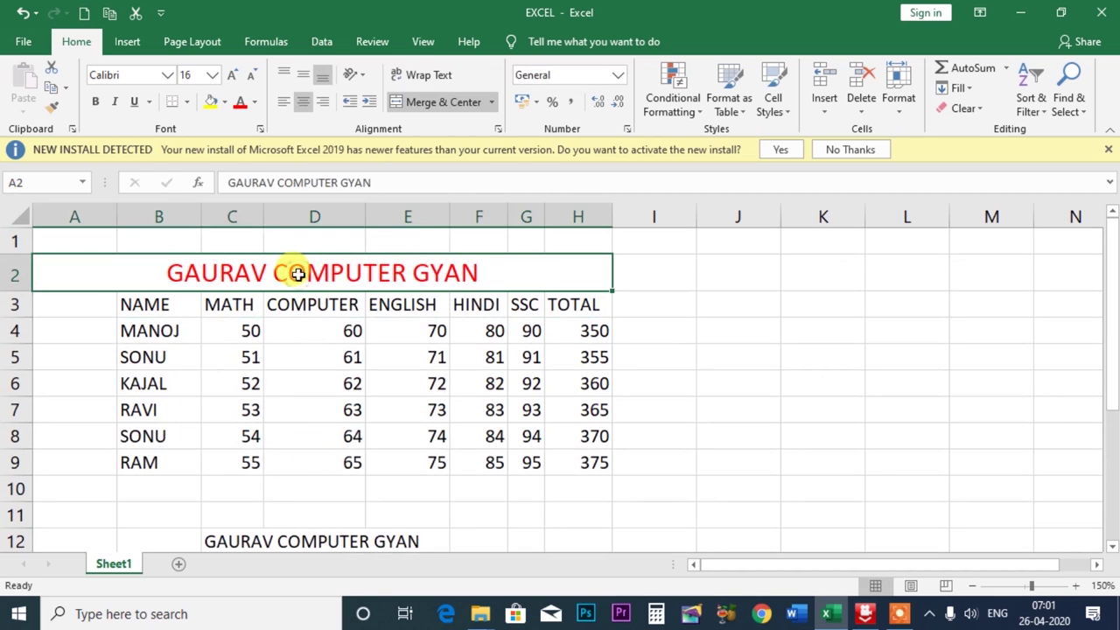
click(211, 102)
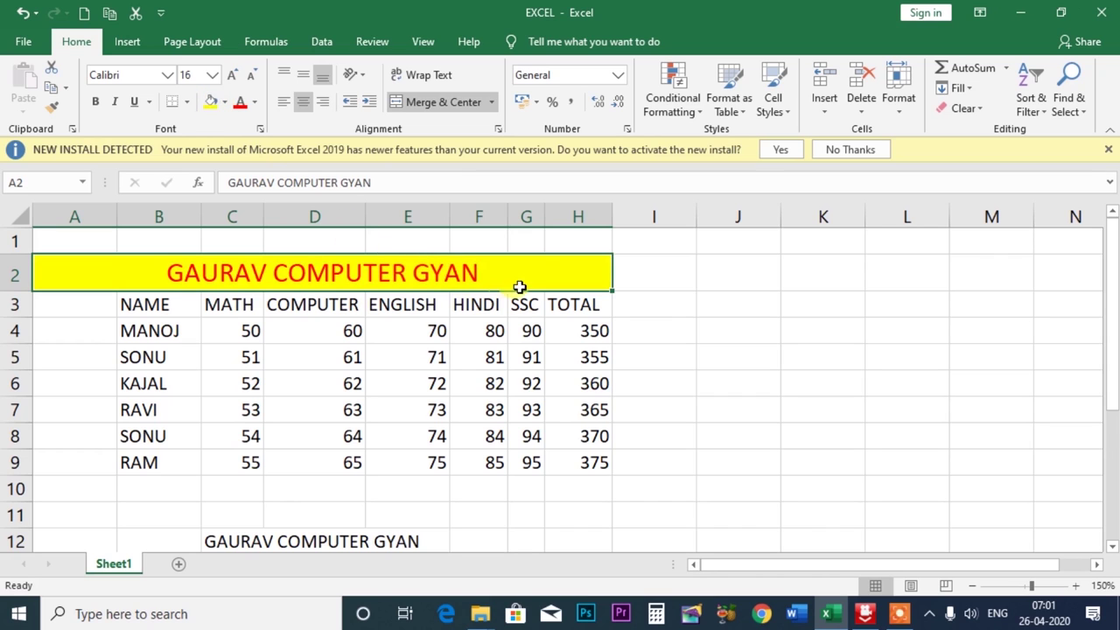
click(669, 354)
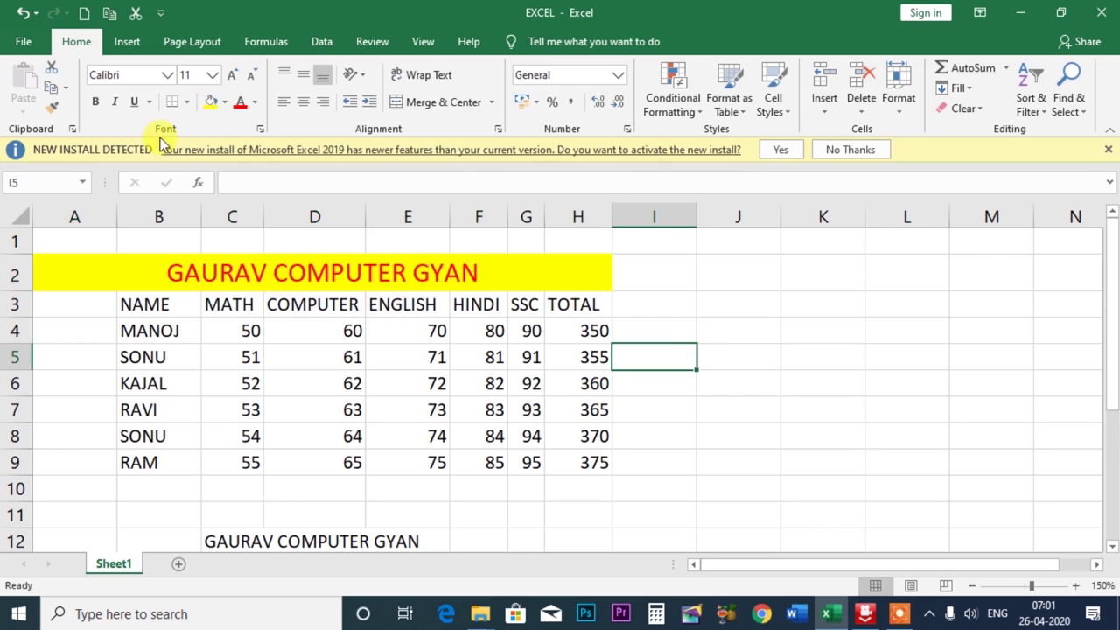
Try Format Painter from the merged row 2 title back onto the title itself.
click(52, 109)
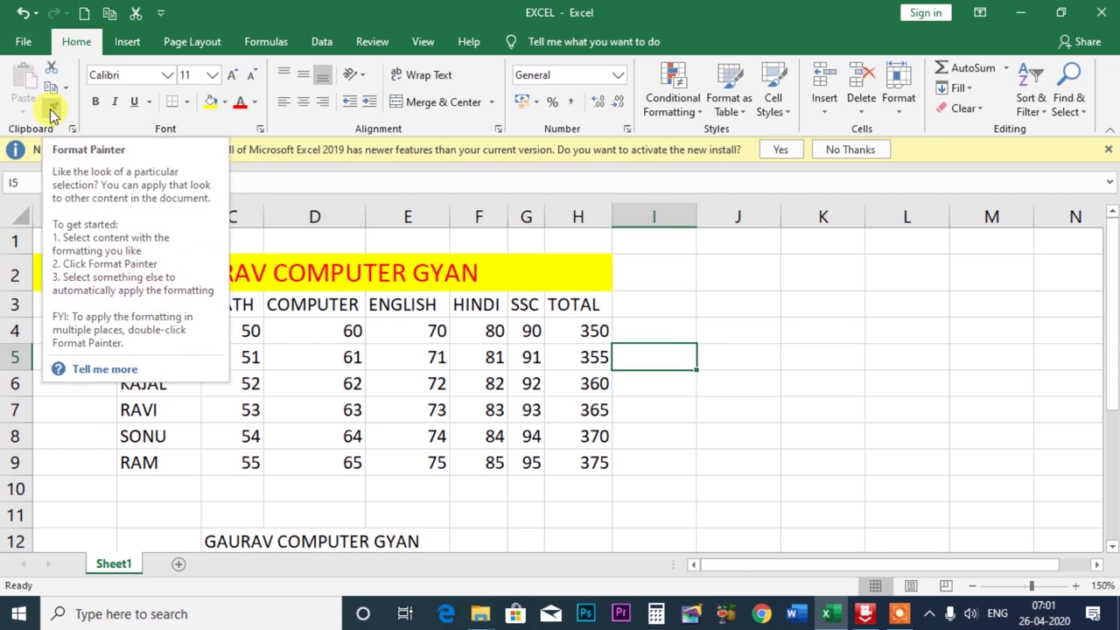
click(489, 267)
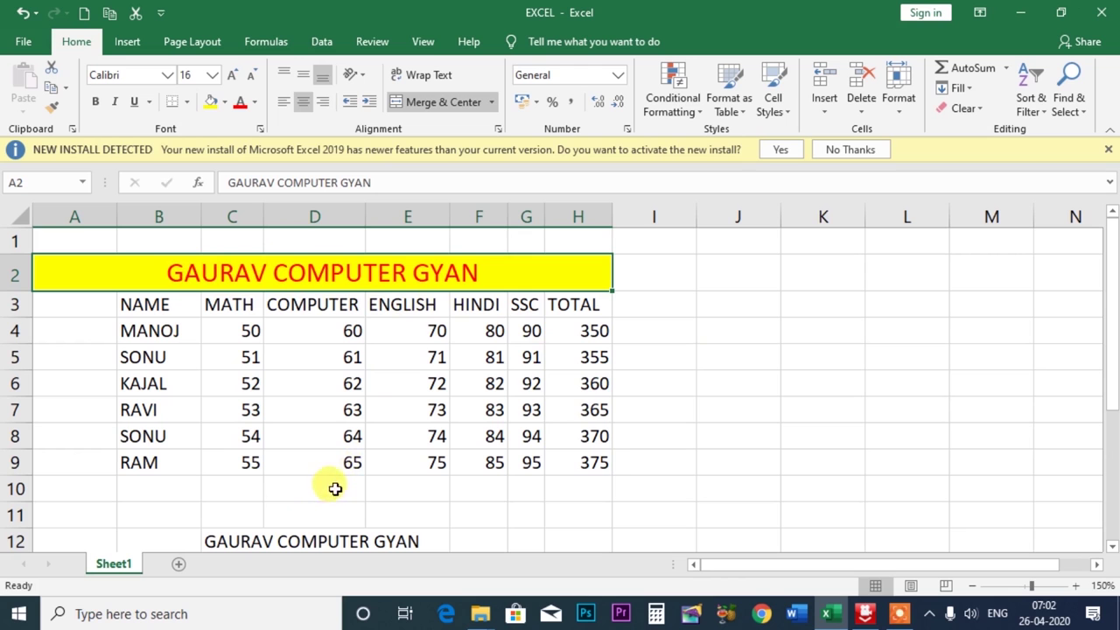
scroll(262, 525, down, 1)
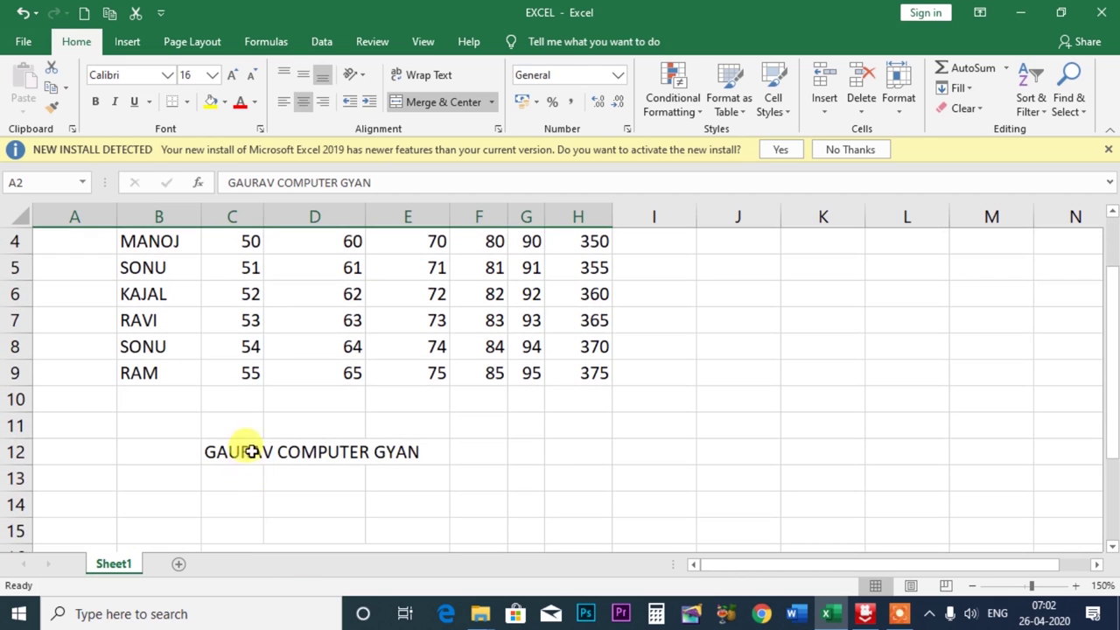
scroll(274, 273, up, 1)
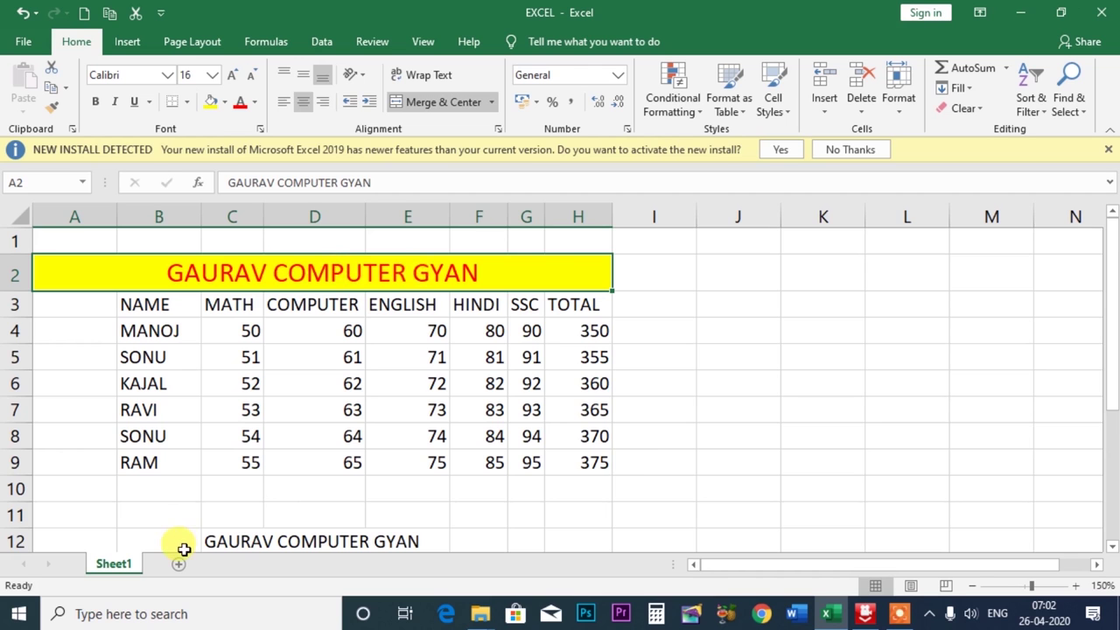
scroll(263, 490, down, 1)
scroll(268, 477, up, 1)
click(700, 368)
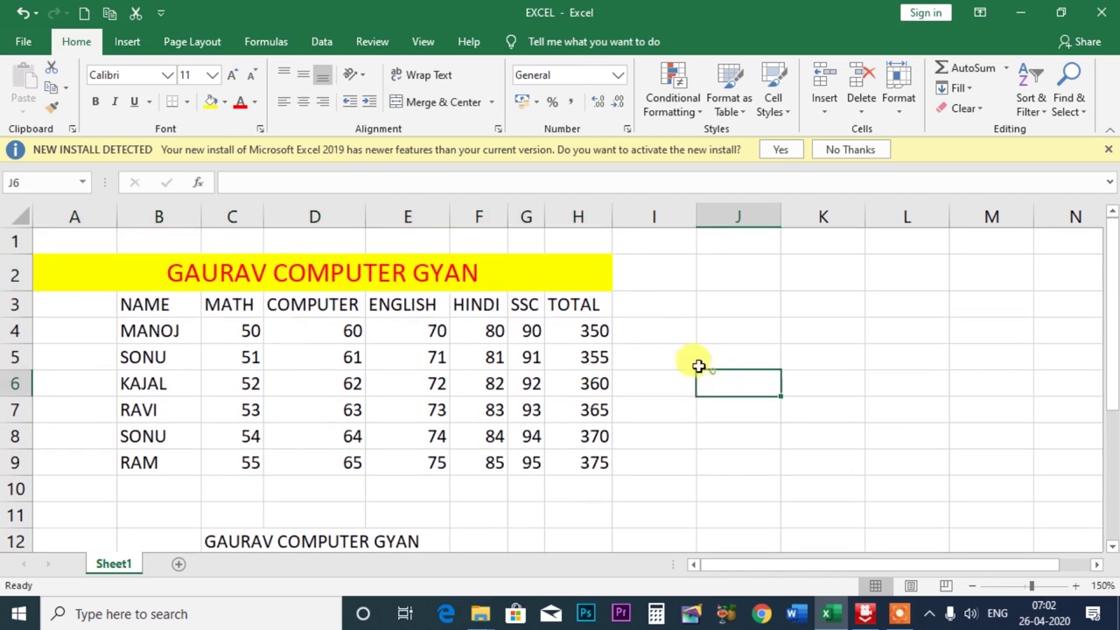
click(297, 269)
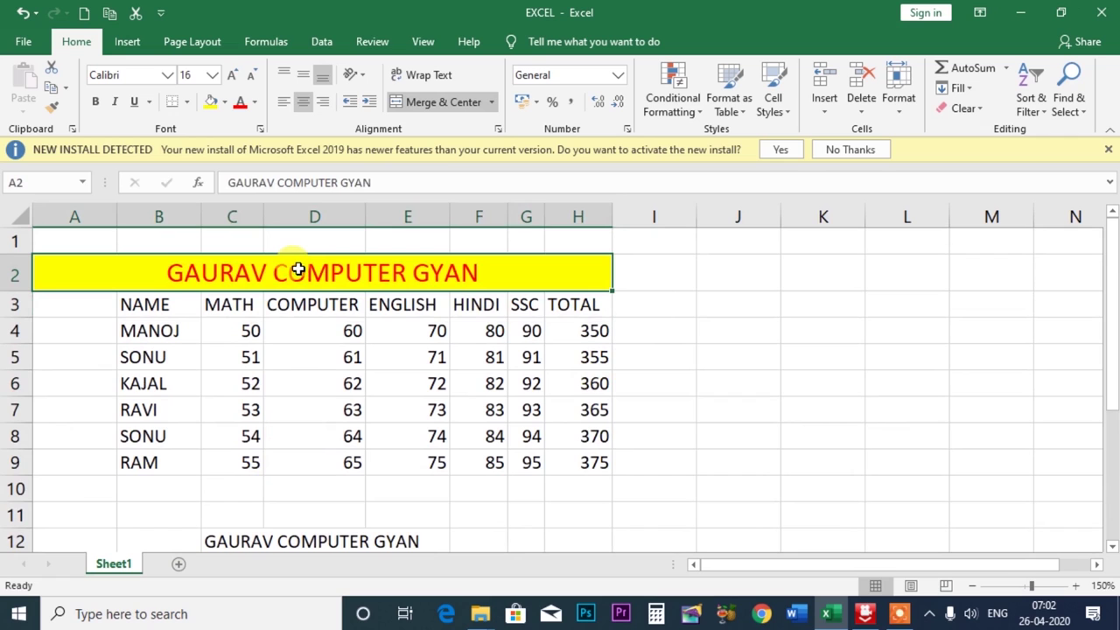
click(51, 105)
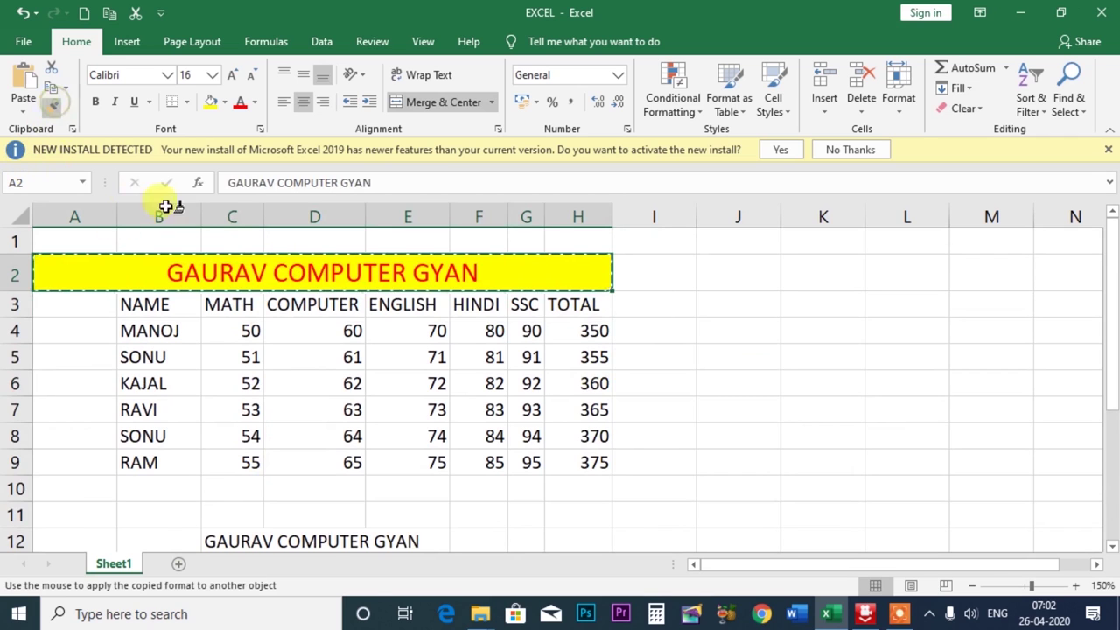
click(251, 271)
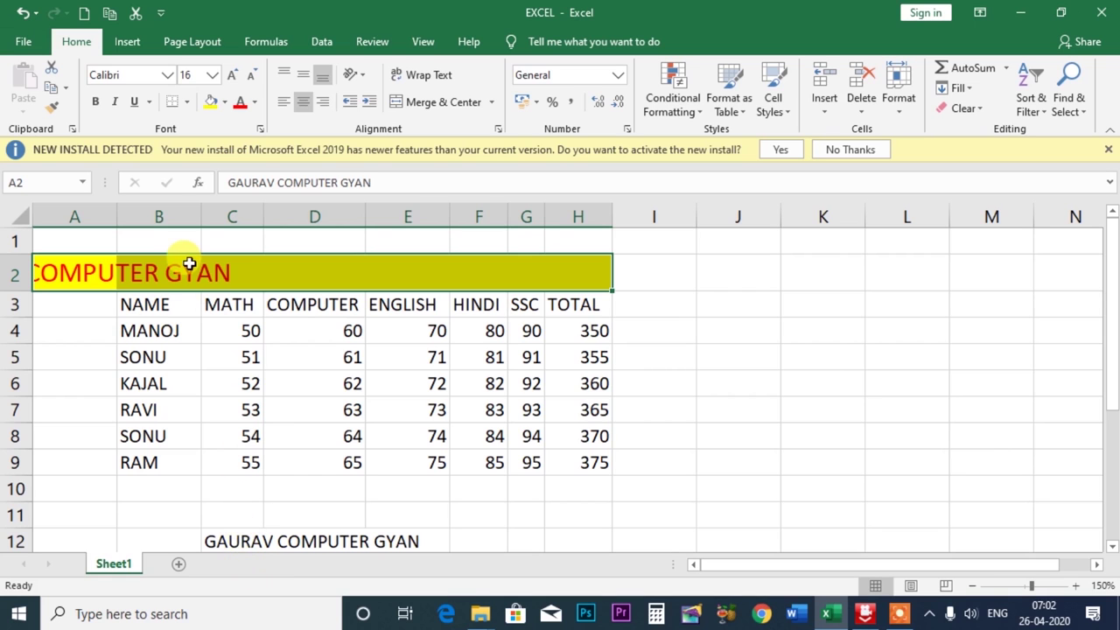
Undo the title's yellow fill, the C12 GAURAV entry, and the D11:D14 deletion.
key(ctrl+z)
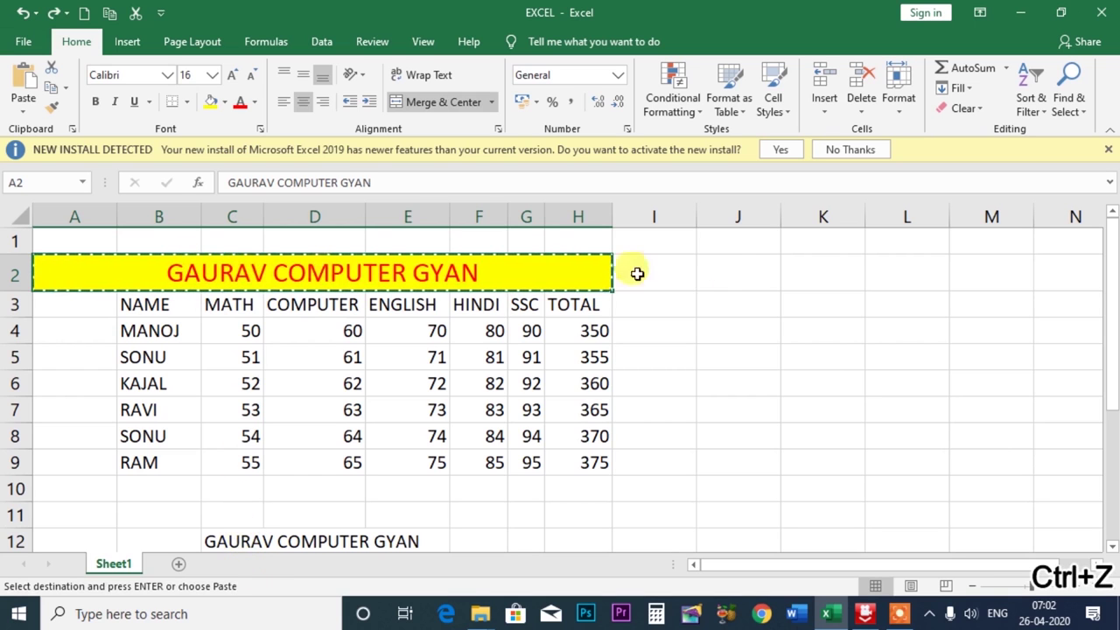
drag(637, 274, 717, 273)
click(717, 273)
click(407, 270)
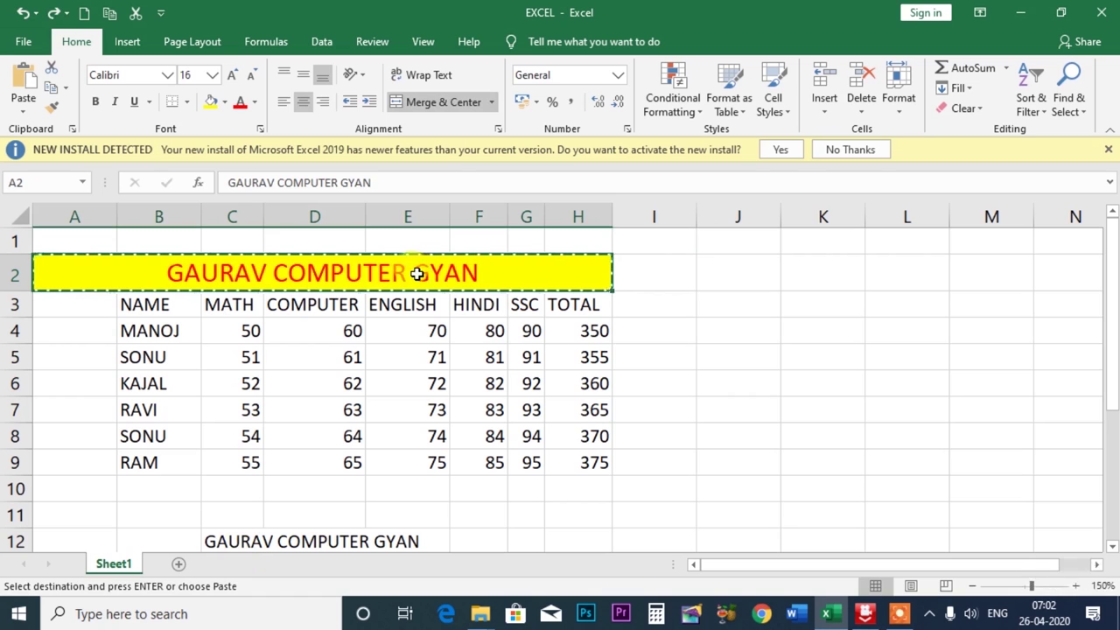
key(ctrl+z)
click(735, 300)
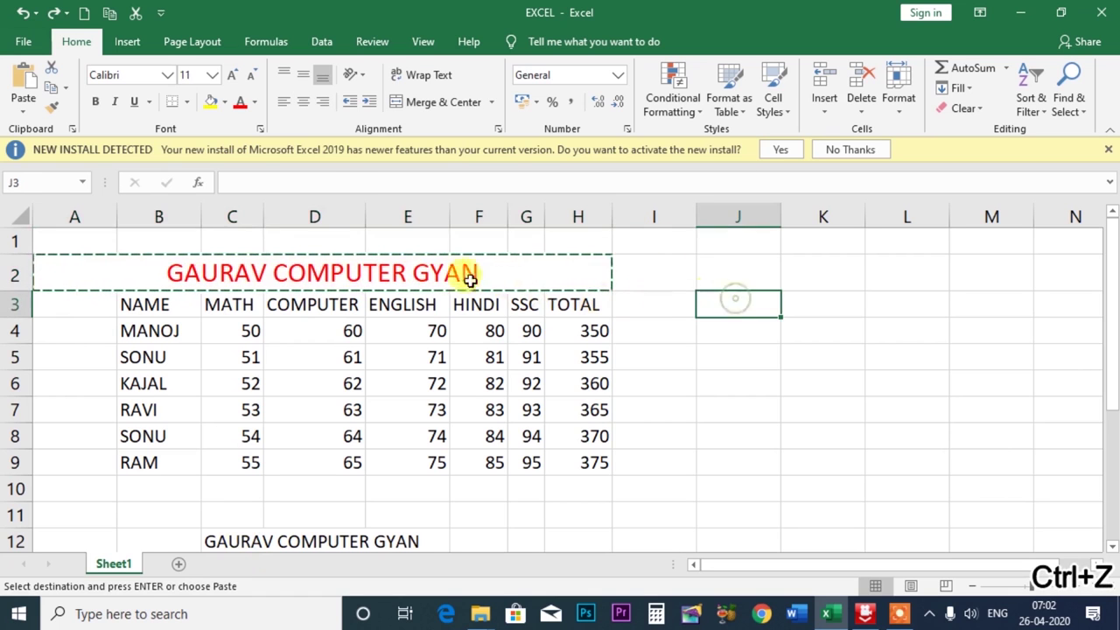
click(456, 276)
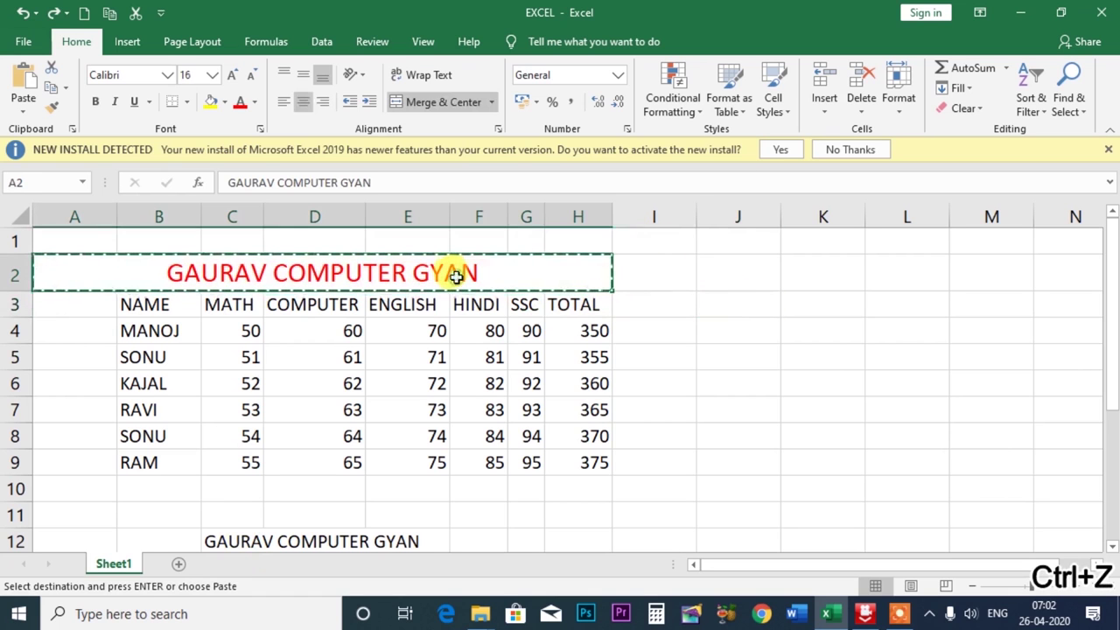
click(23, 13)
click(24, 13)
Undo two further earlier edits to the GAURAV cell.
click(24, 14)
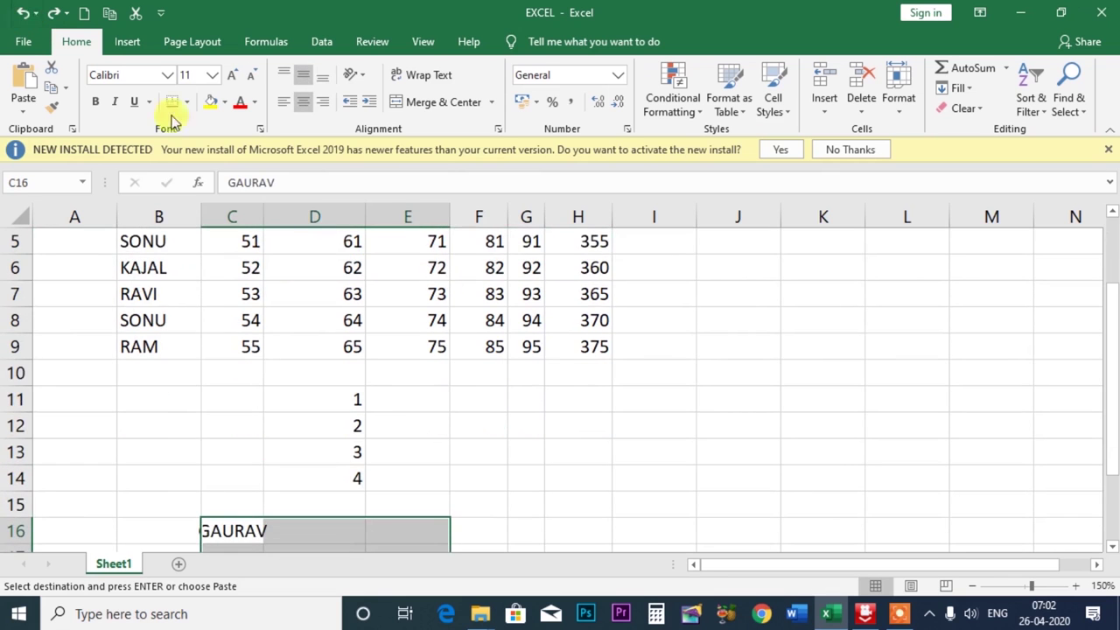
scroll(470, 303, up, 2)
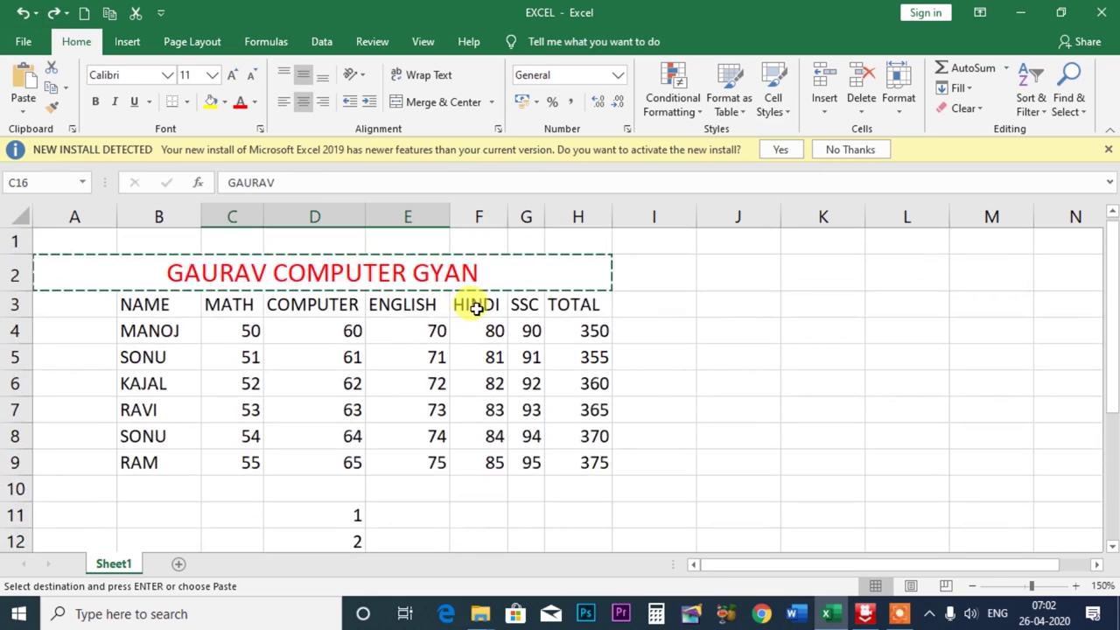
click(24, 13)
scroll(288, 288, up, 3)
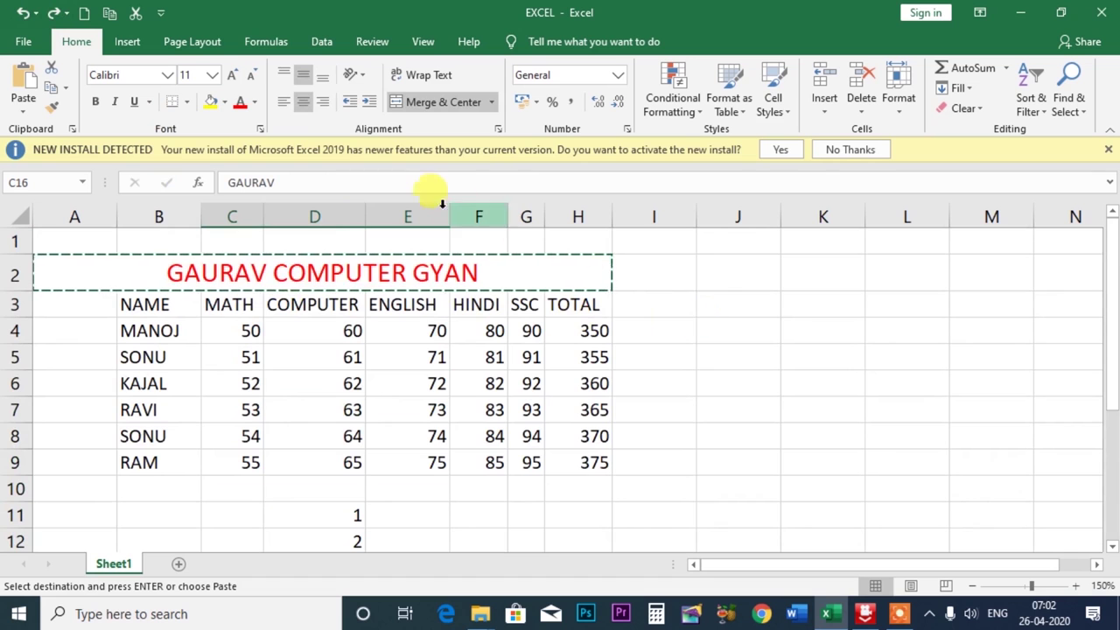
click(398, 182)
scroll(435, 248, up, 2)
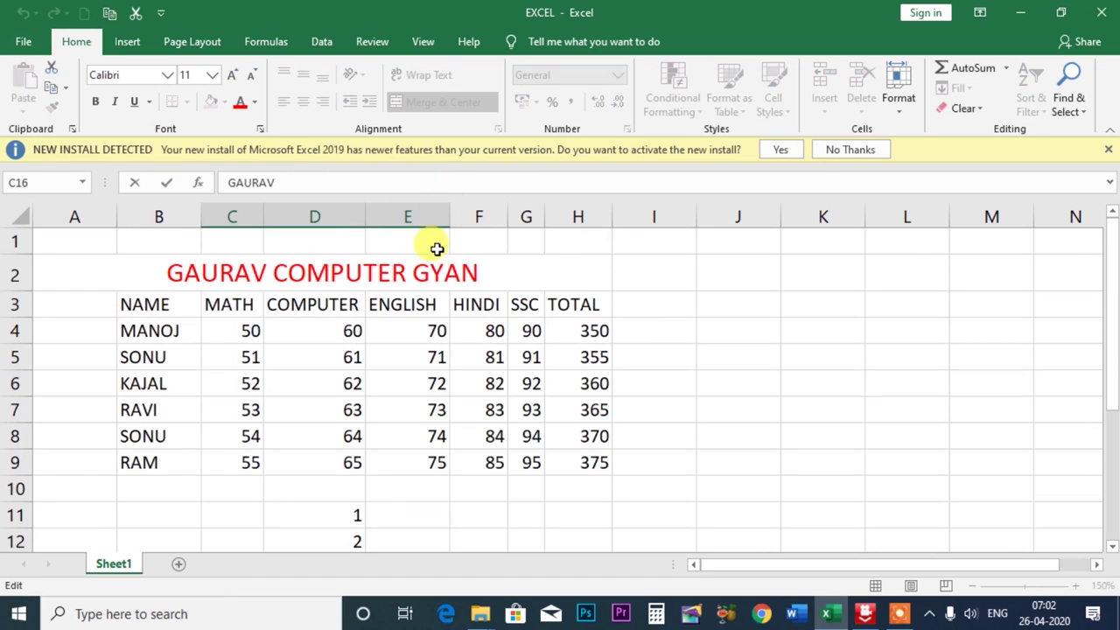
Give the merged GAURAV COMPUTER GYAN title a yellow fill and black text.
click(324, 263)
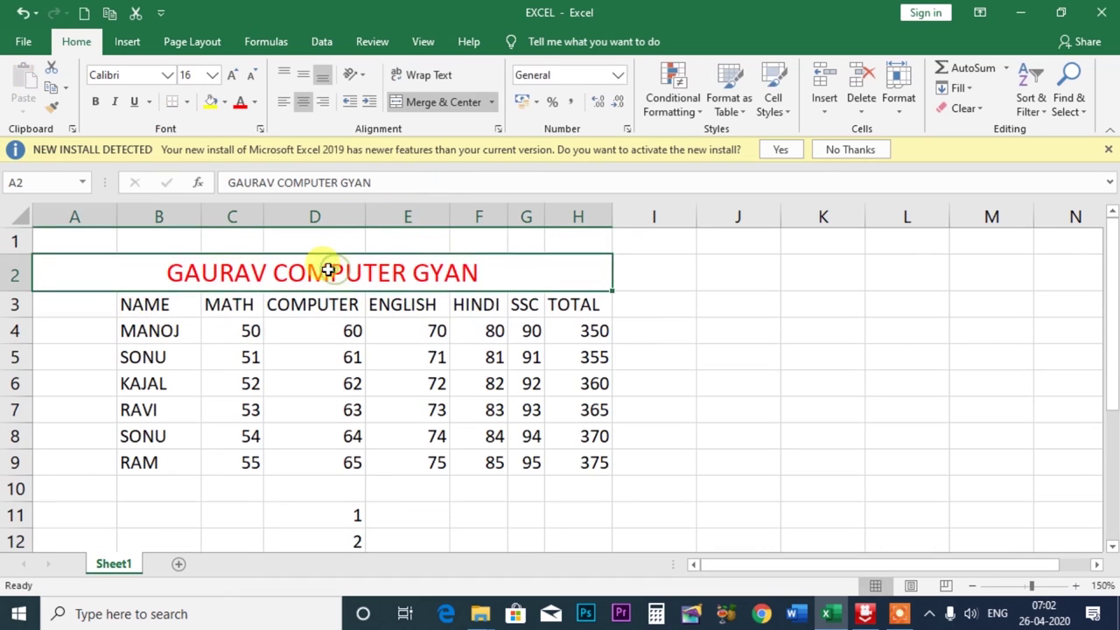
click(209, 104)
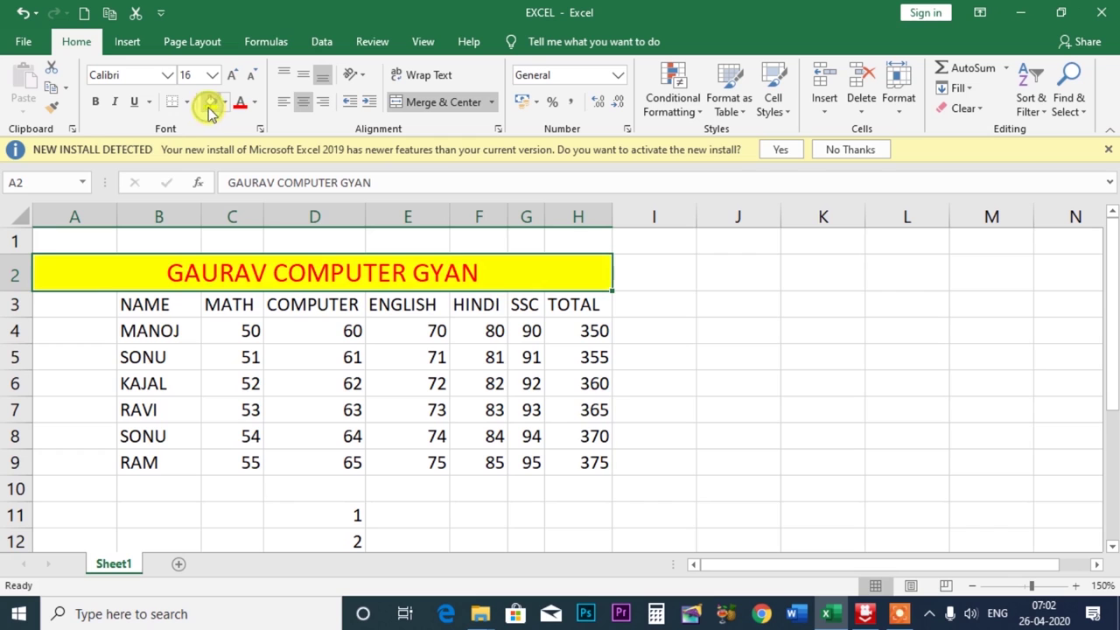
click(255, 102)
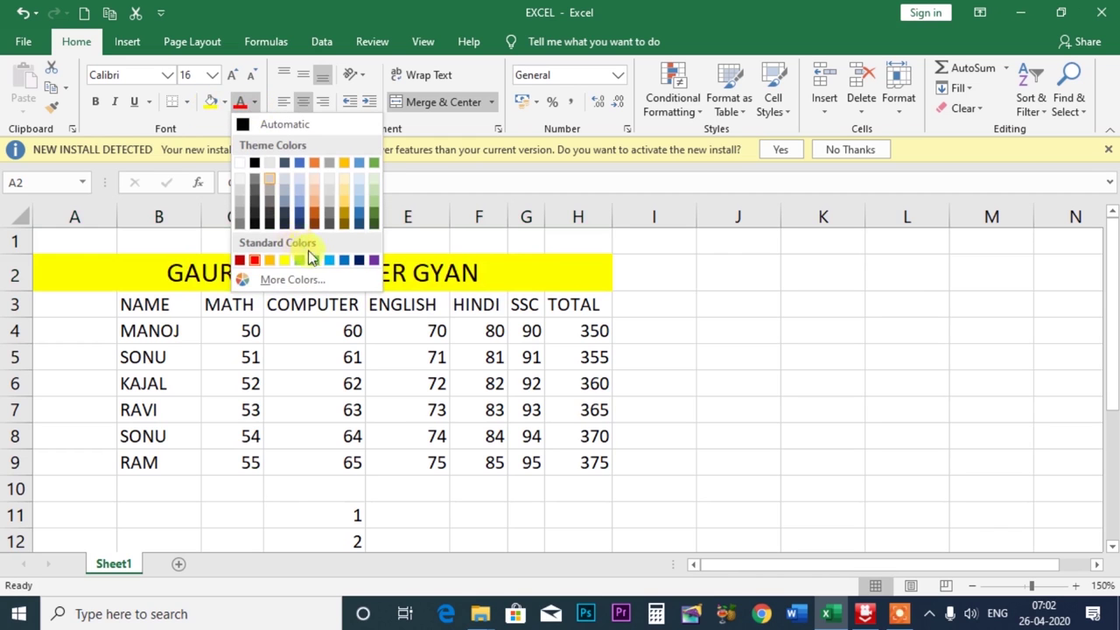
click(357, 262)
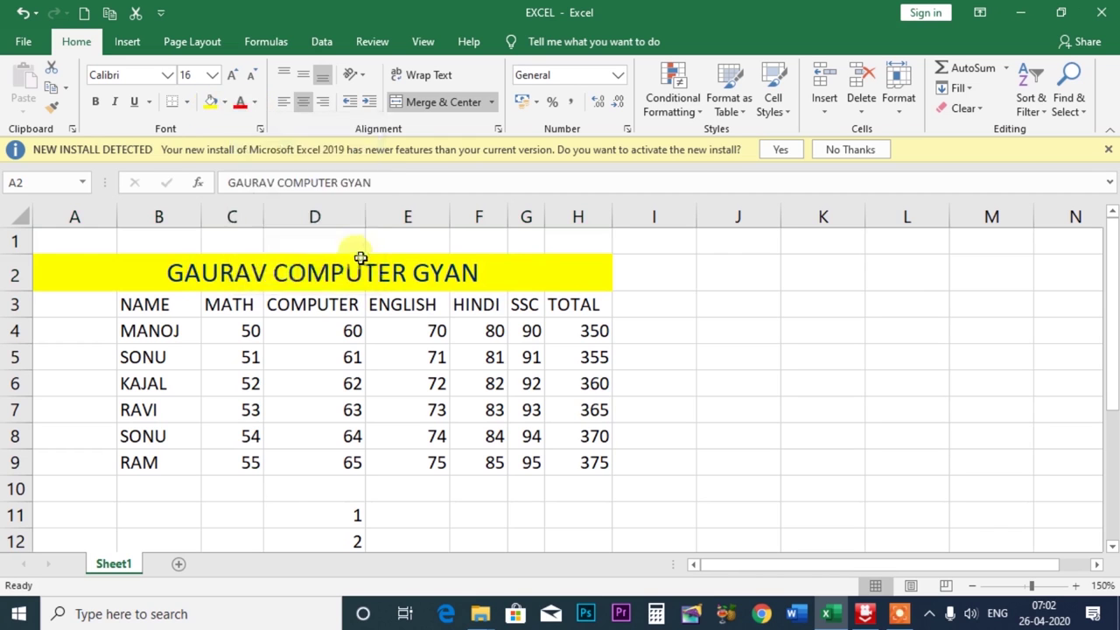
click(693, 304)
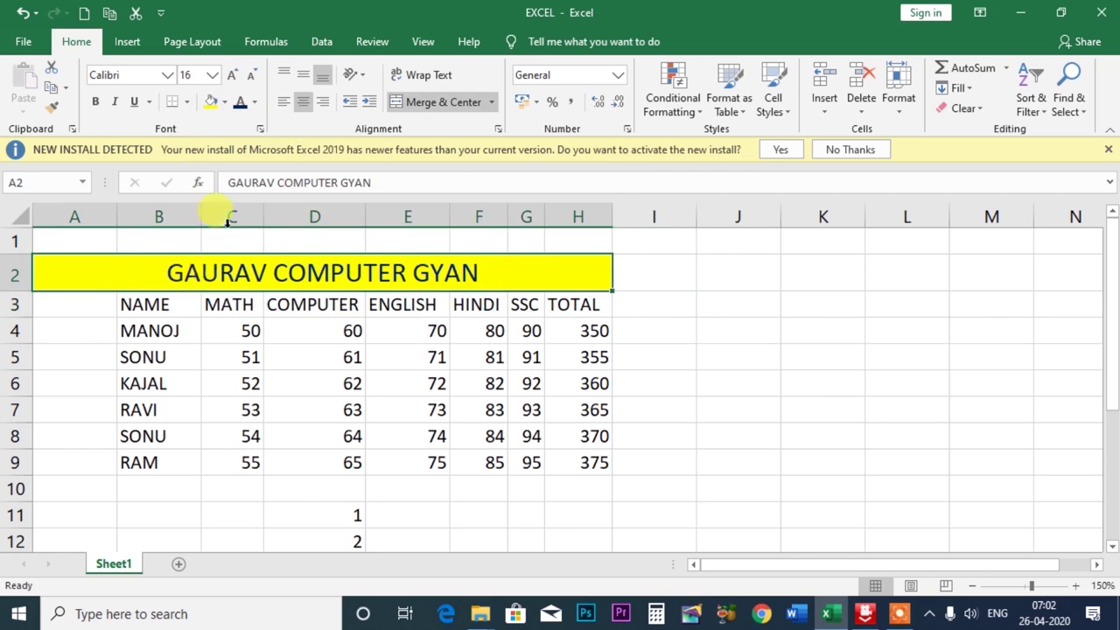
Format-paint the title onto the C16 GAURAV block, undo it, then delete 1–4 from D11:D14.
click(51, 106)
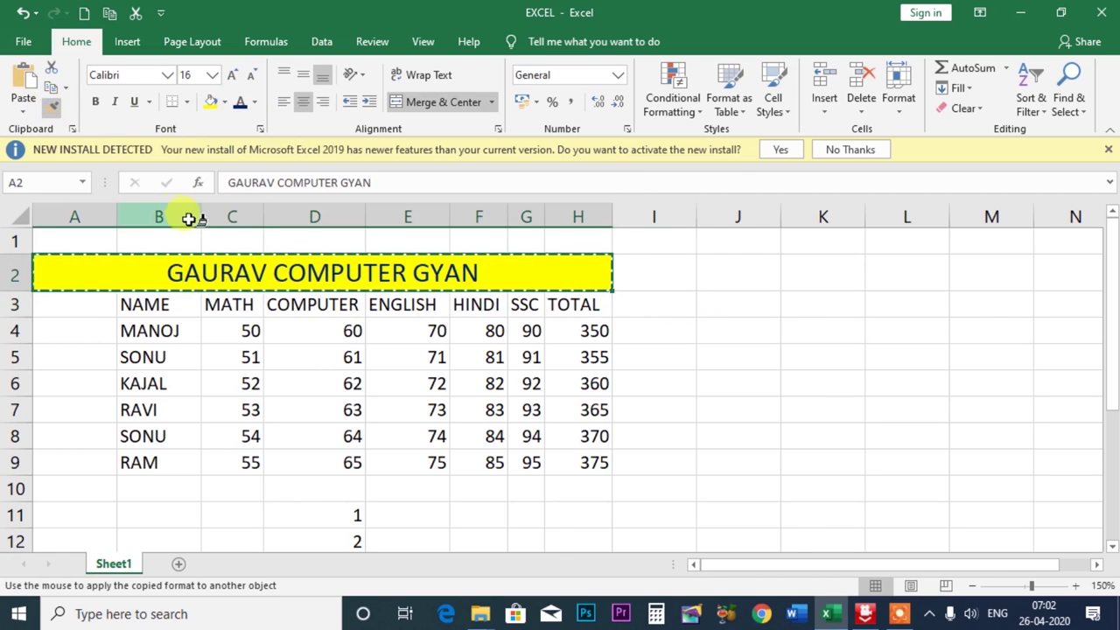
scroll(228, 289, down, 1)
scroll(228, 290, down, 3)
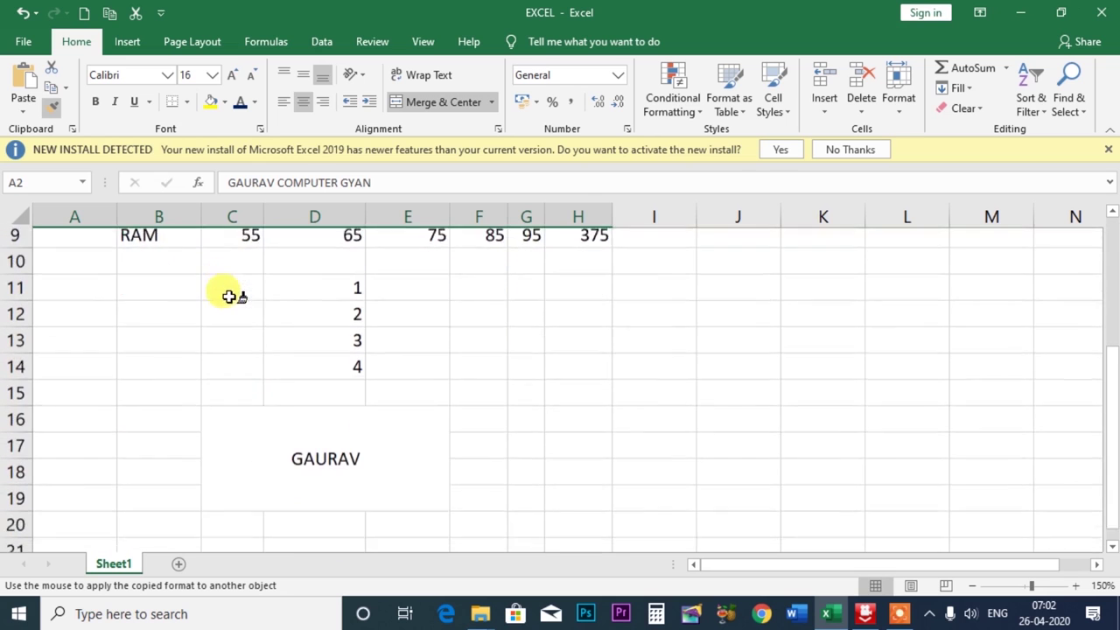
drag(303, 428, 310, 443)
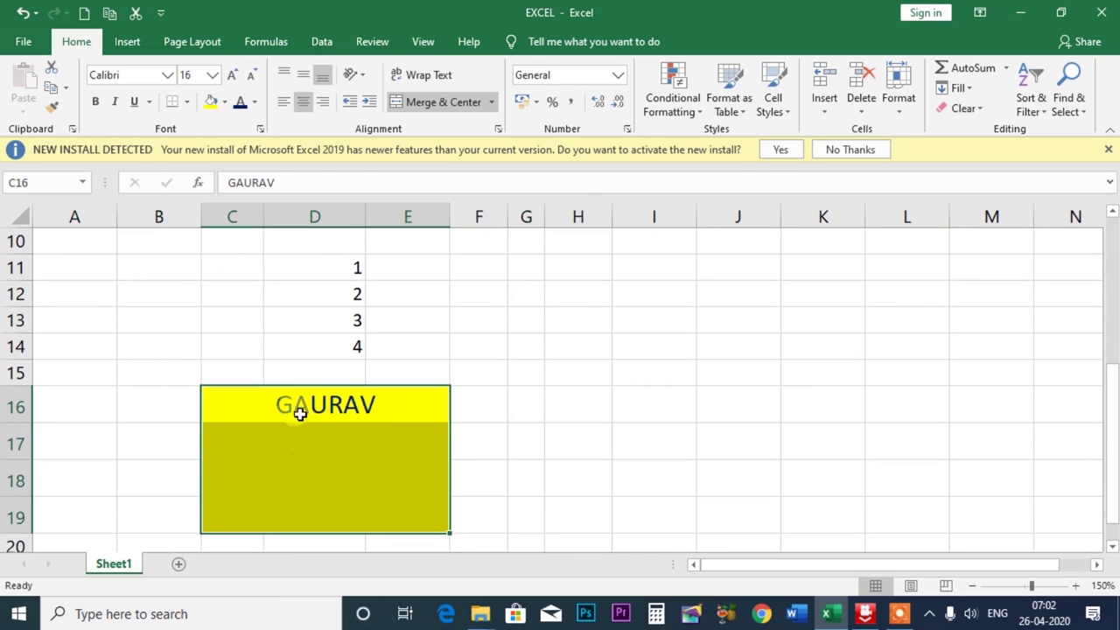
scroll(316, 392, up, 1)
scroll(316, 392, up, 3)
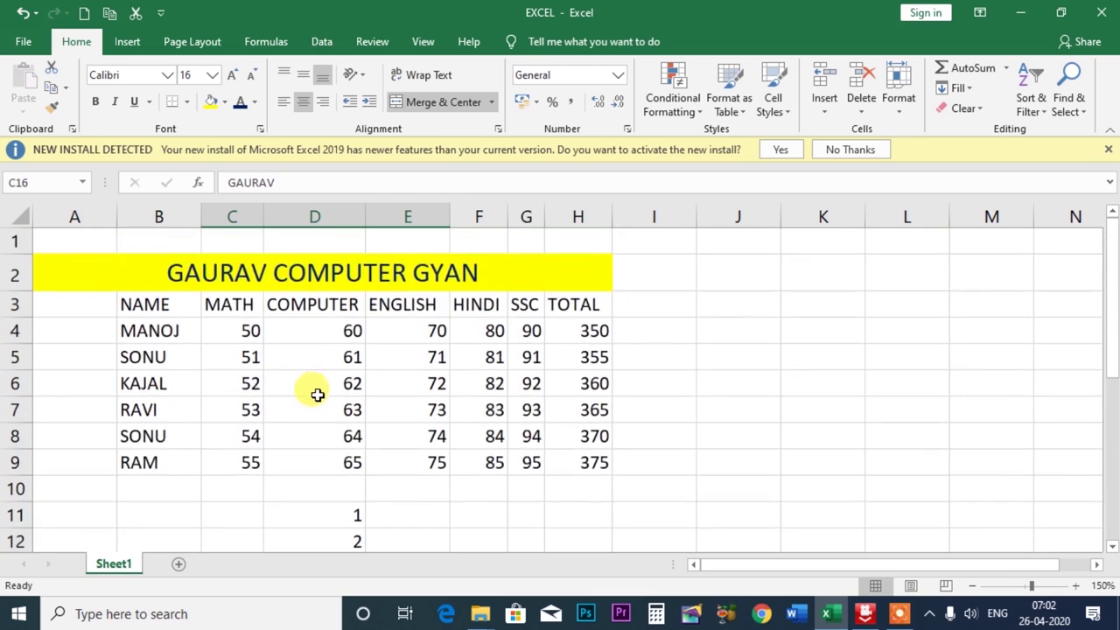
scroll(319, 395, down, 2)
key(ctrl+z)
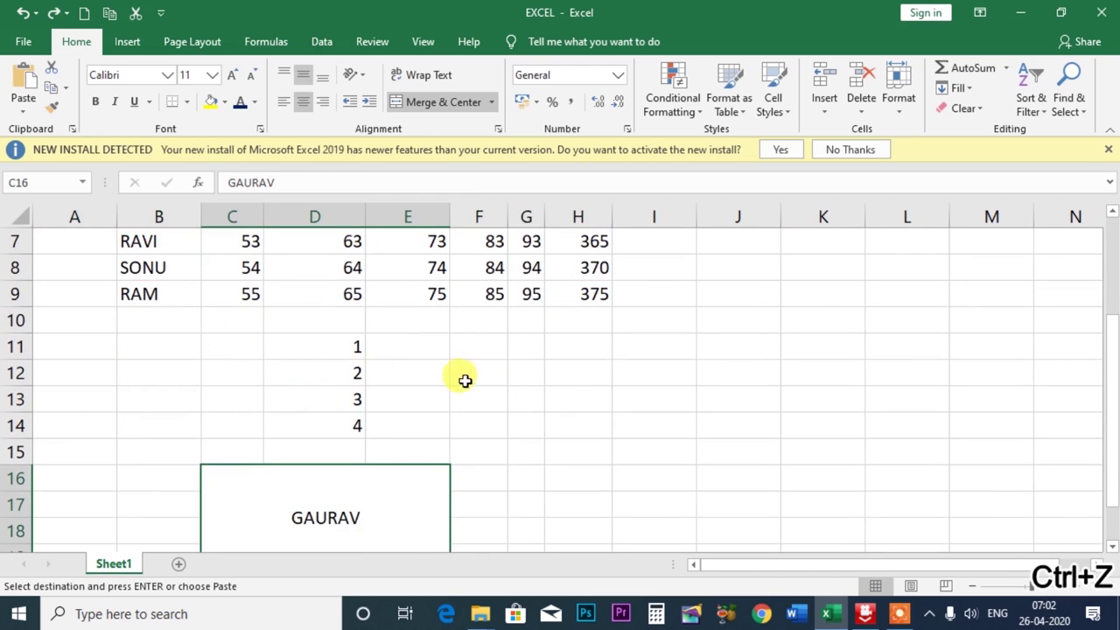
drag(318, 354, 354, 416)
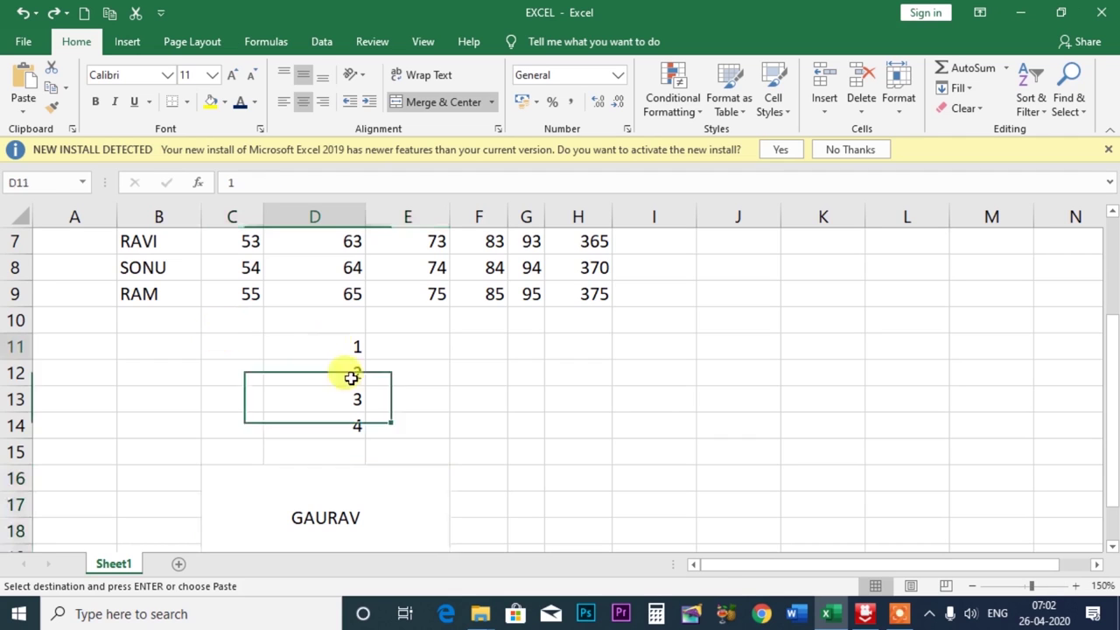
key(Delete)
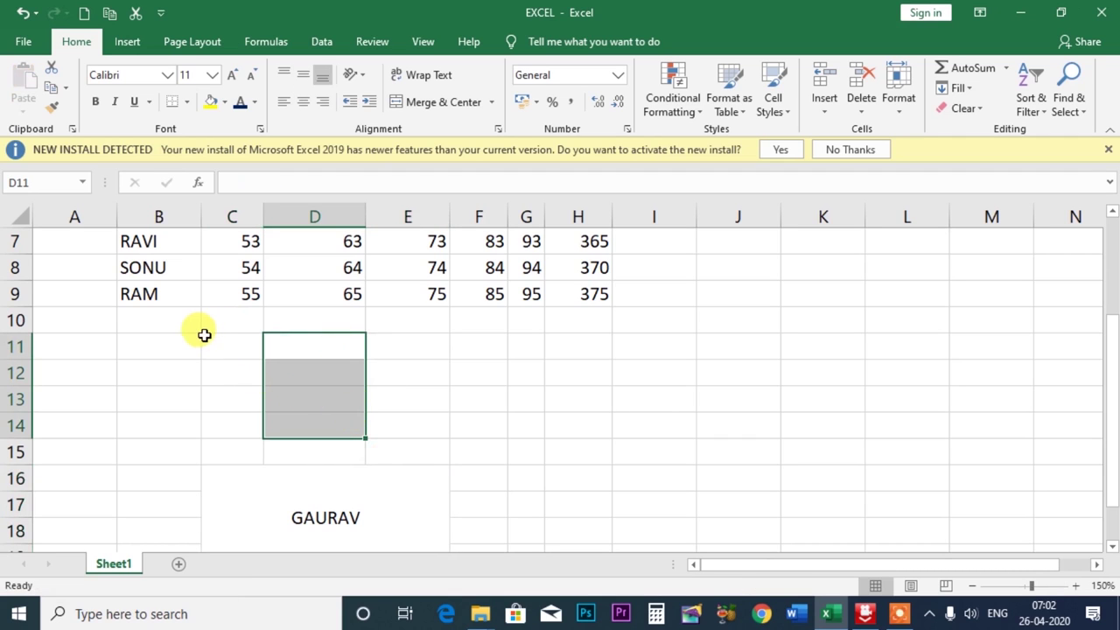
Type 'GAURAV COMPUTER GYAN' into cell C11.
click(203, 342)
text(GAU)
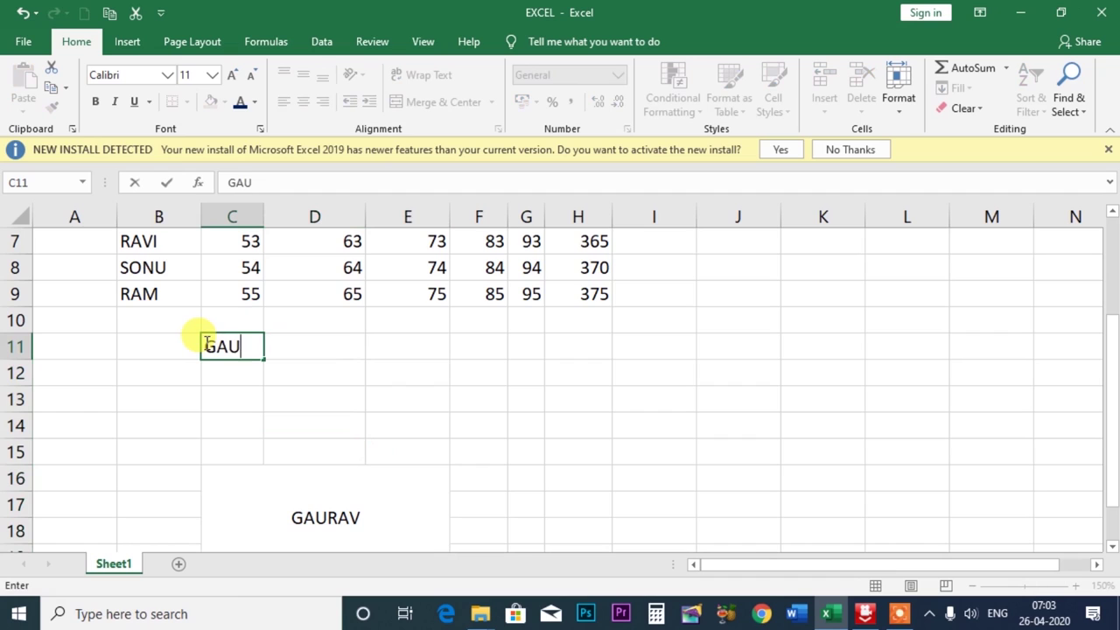
text(RAV)
text( COMPUTE)
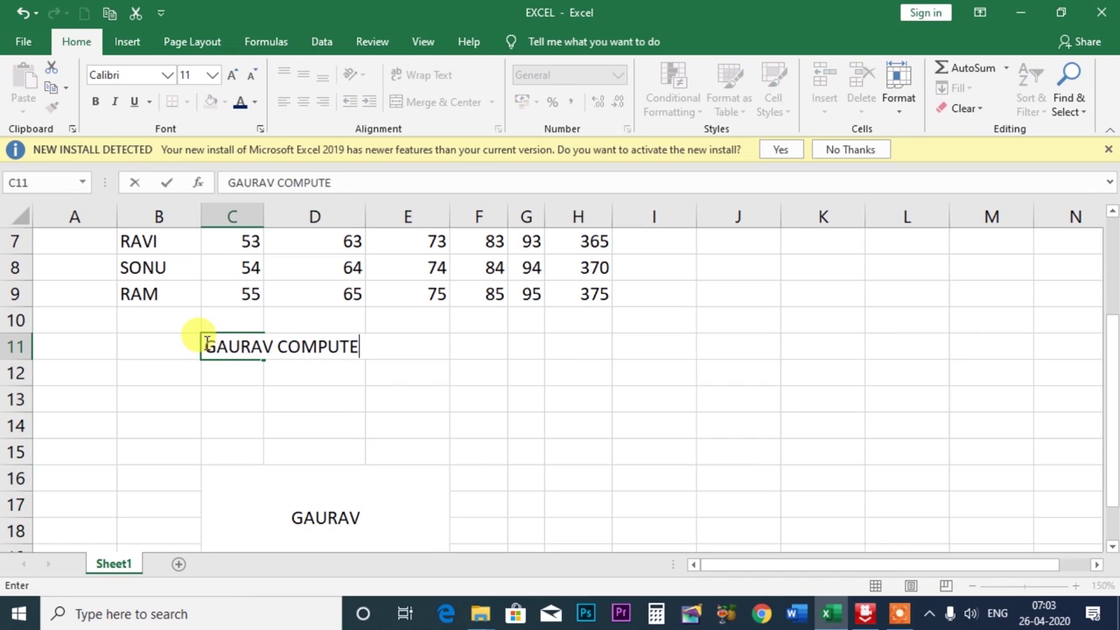
text(R GYAN)
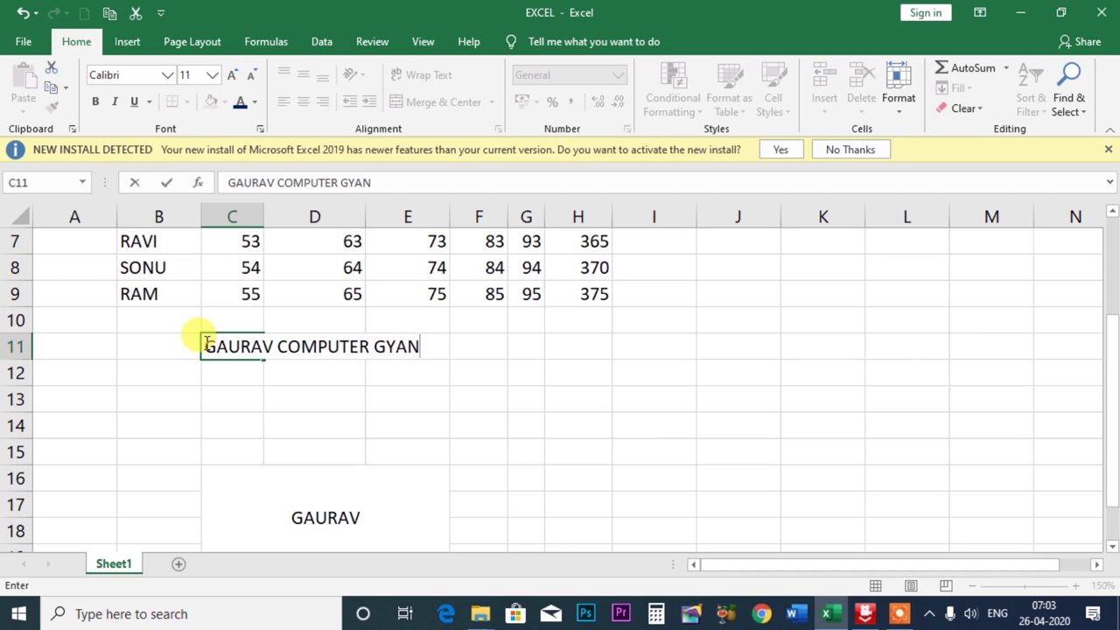
scroll(395, 373, up, 2)
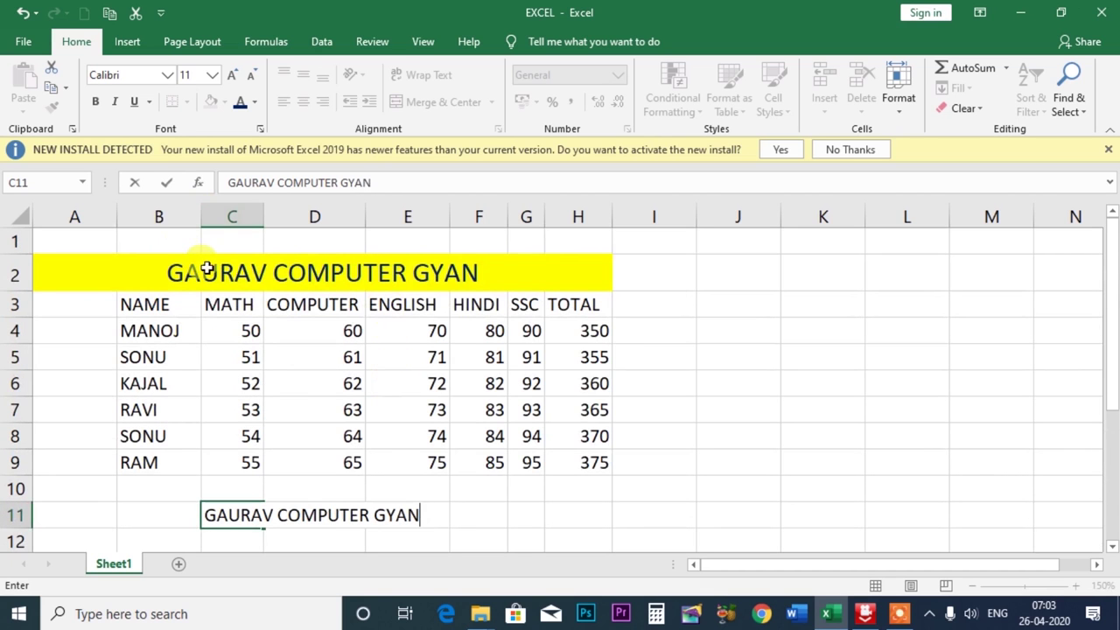
Fill the merged title red and format-paint it onto the C11 text.
click(463, 263)
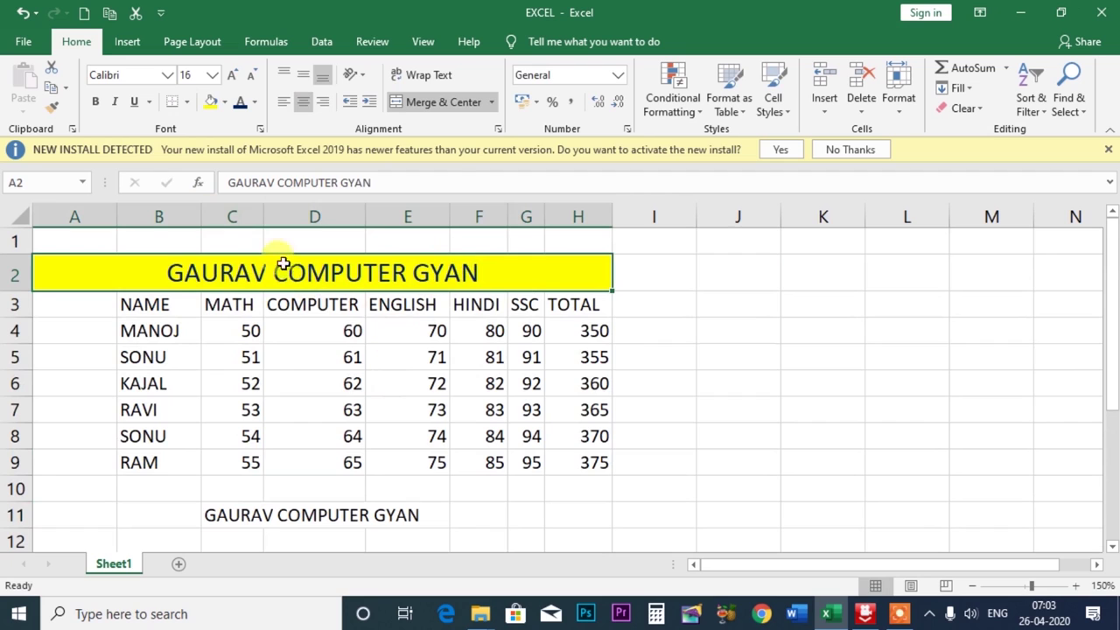
click(225, 102)
click(210, 239)
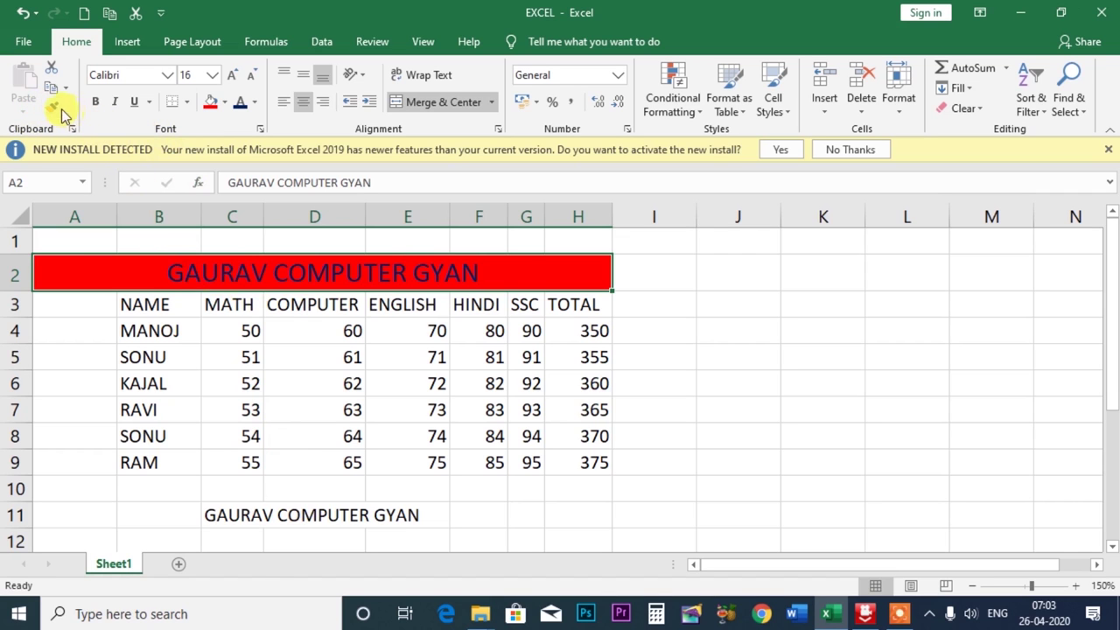
click(53, 106)
click(232, 514)
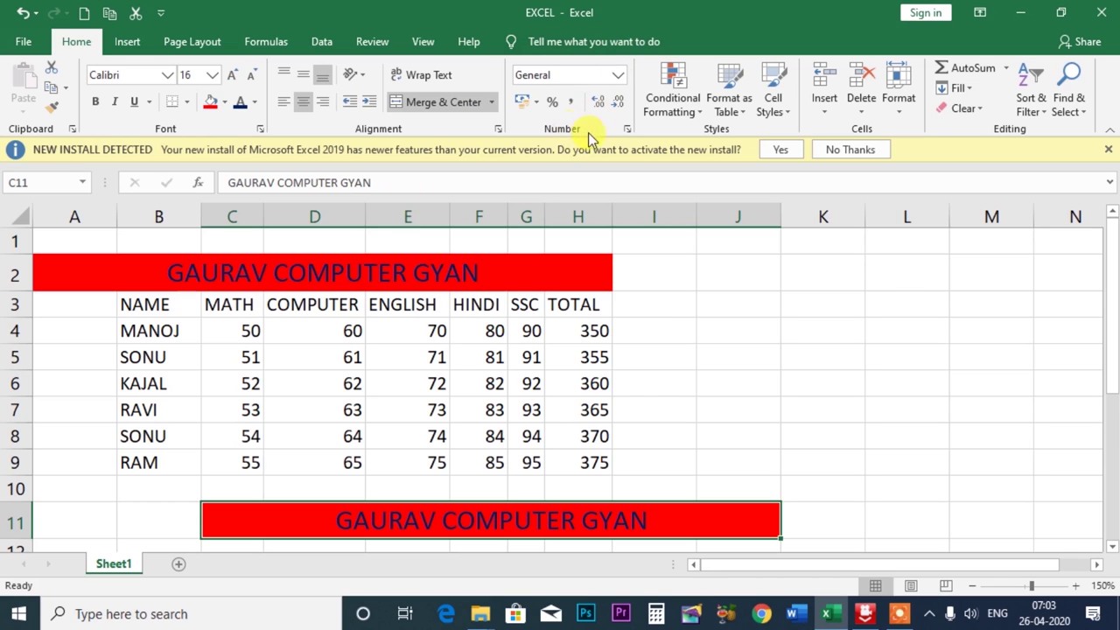
Close Excel without saving and stop the screen recording.
click(1104, 13)
click(567, 325)
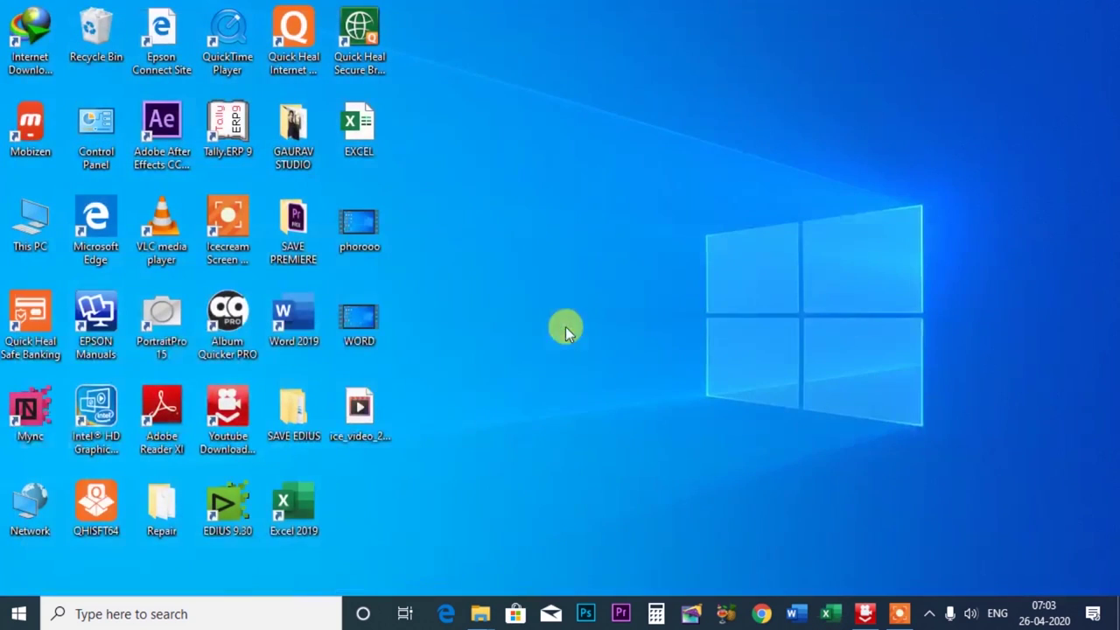
click(897, 610)
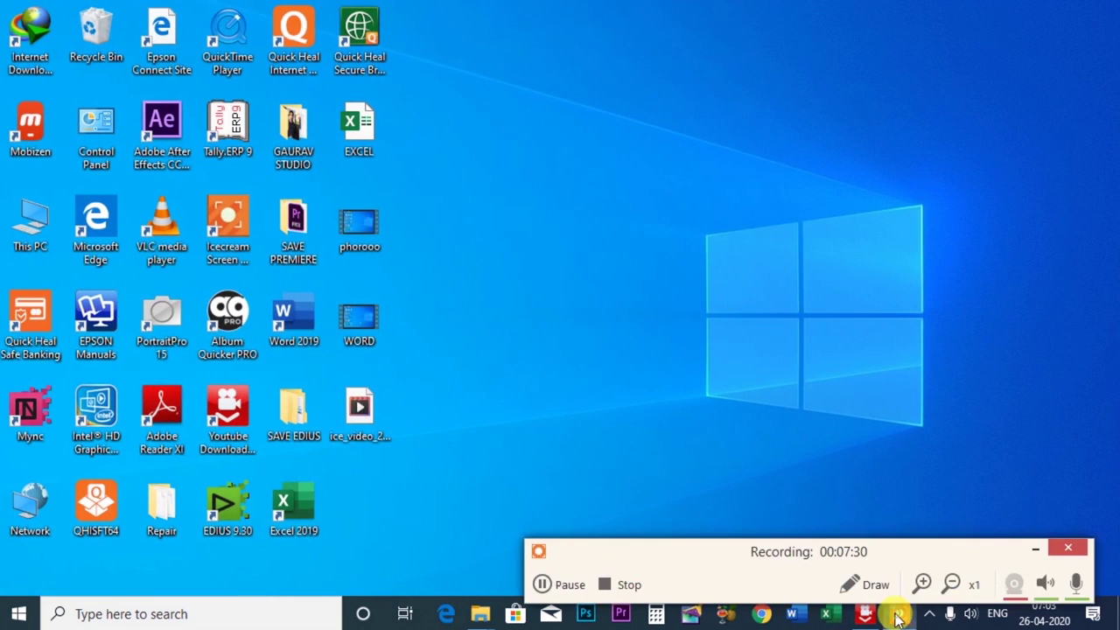
click(612, 584)
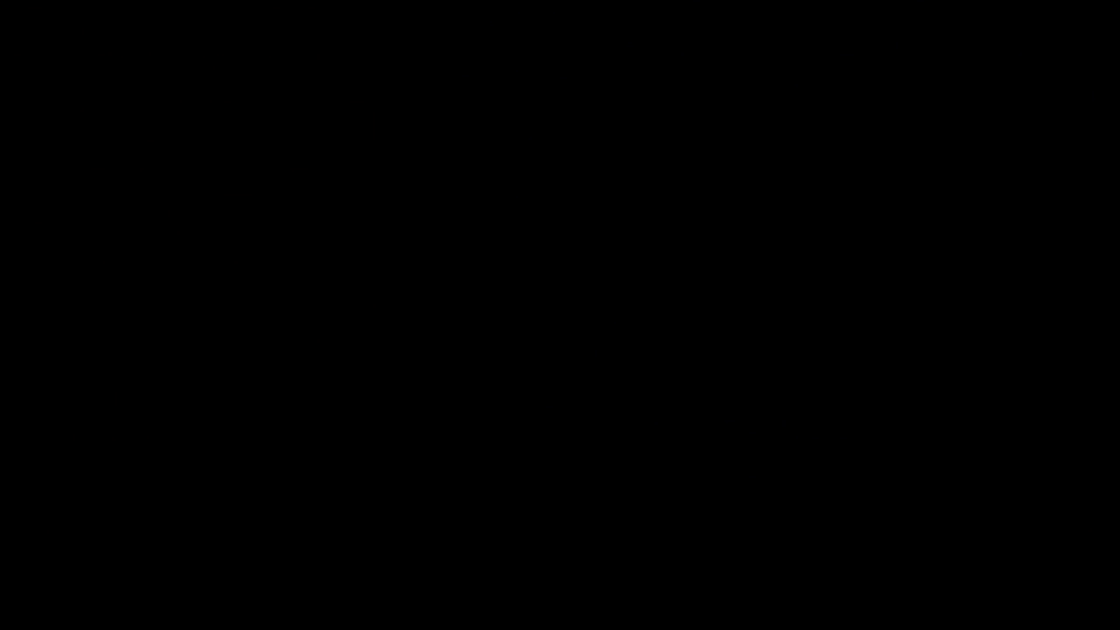